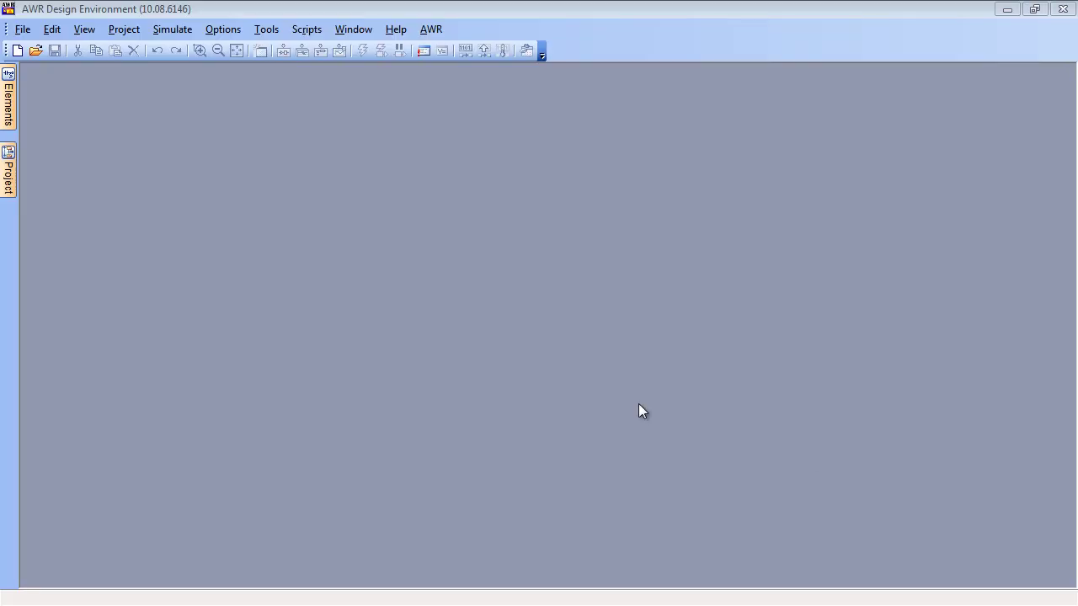
# Open Pulse_Doppler_Radar_System.emp from recent projects and zoom in on the Linear Chirp Generator block
pyautogui.click(23, 29)
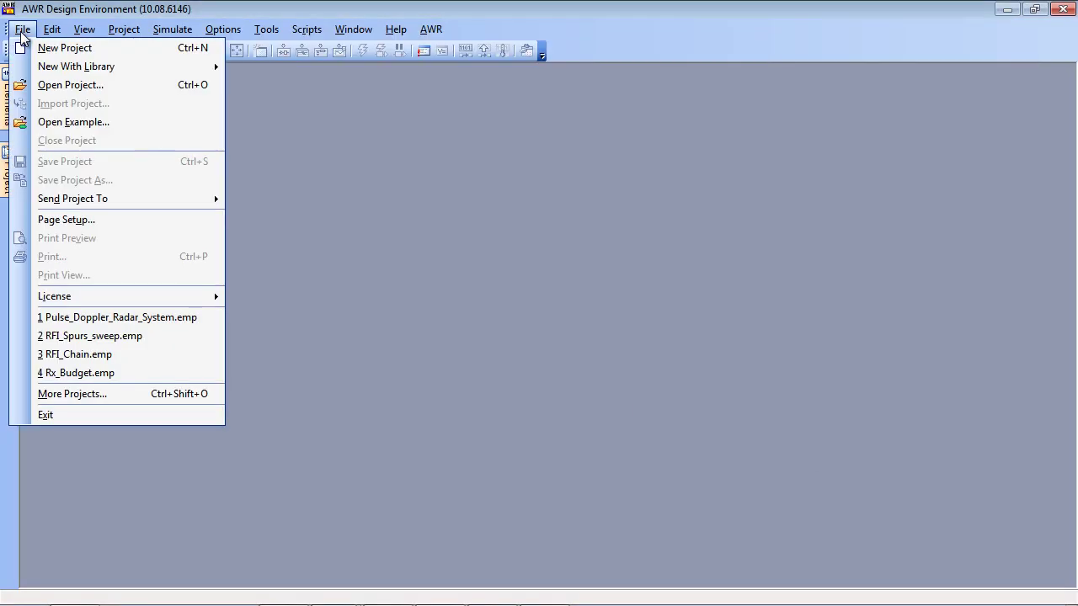
pyautogui.click(107, 318)
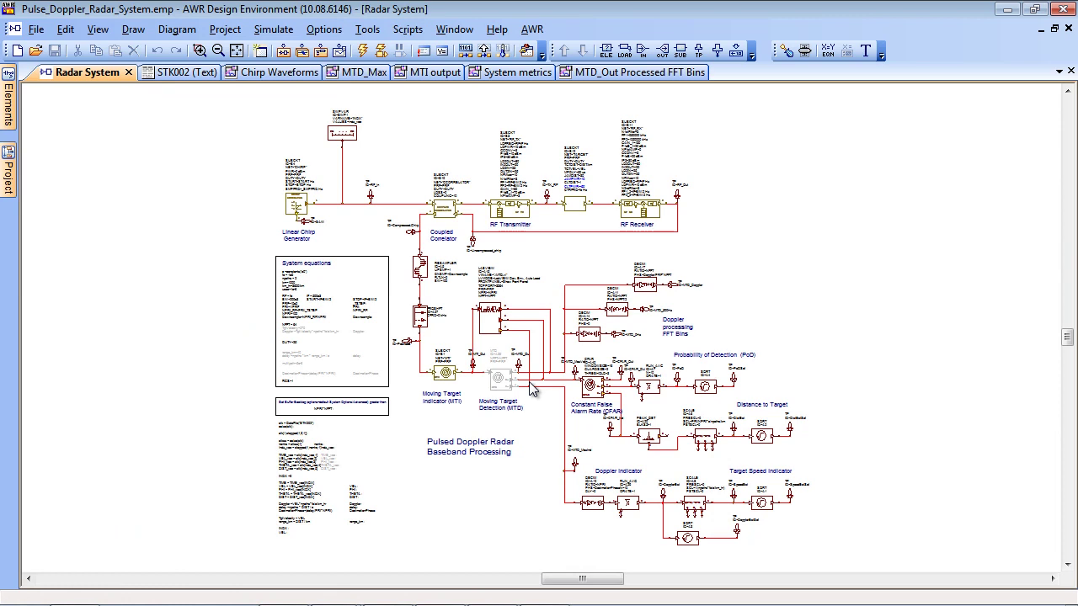
pyautogui.rightClick(229, 114)
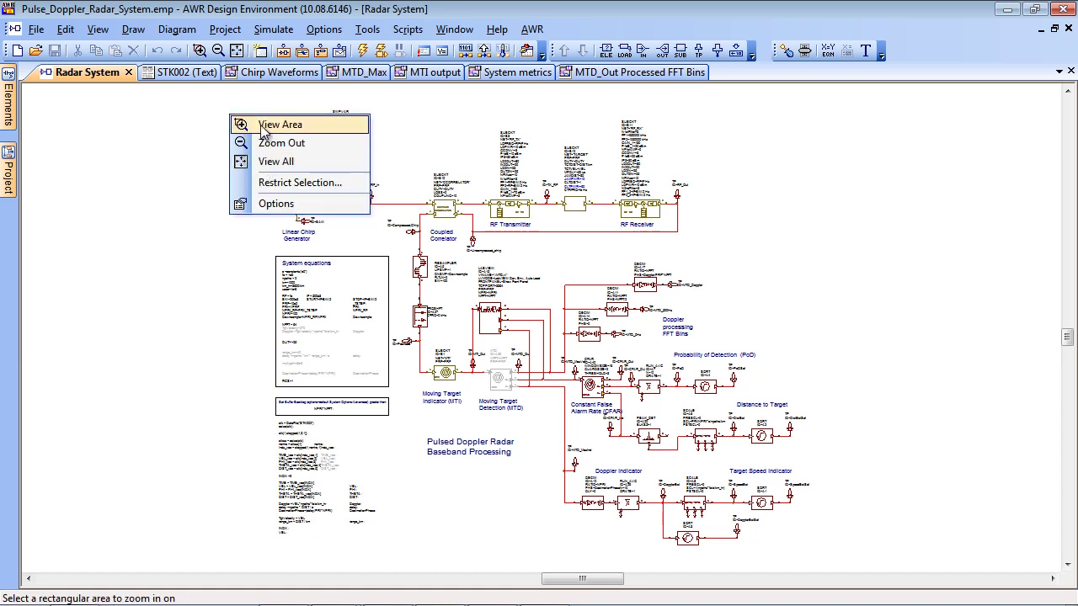
pyautogui.click(260, 122)
pyautogui.moveTo(240, 101); pyautogui.dragTo(459, 295)
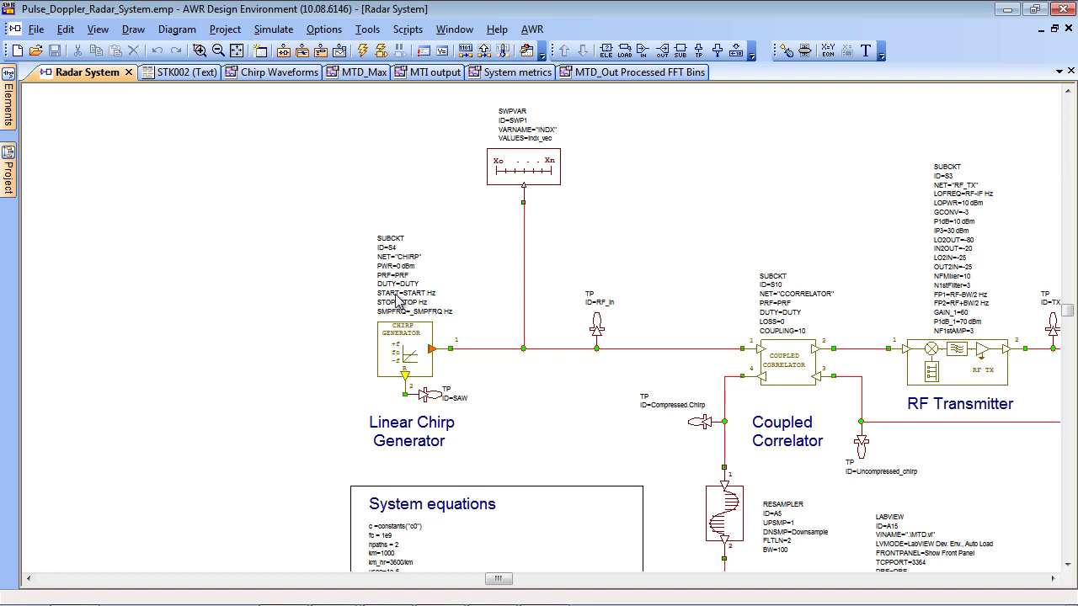
pyautogui.click(409, 350)
# Review the Linear Chirp Generator (S4) subcircuit parameters and dismiss the dialog with OK, unchanged
pyautogui.doubleClick(409, 351)
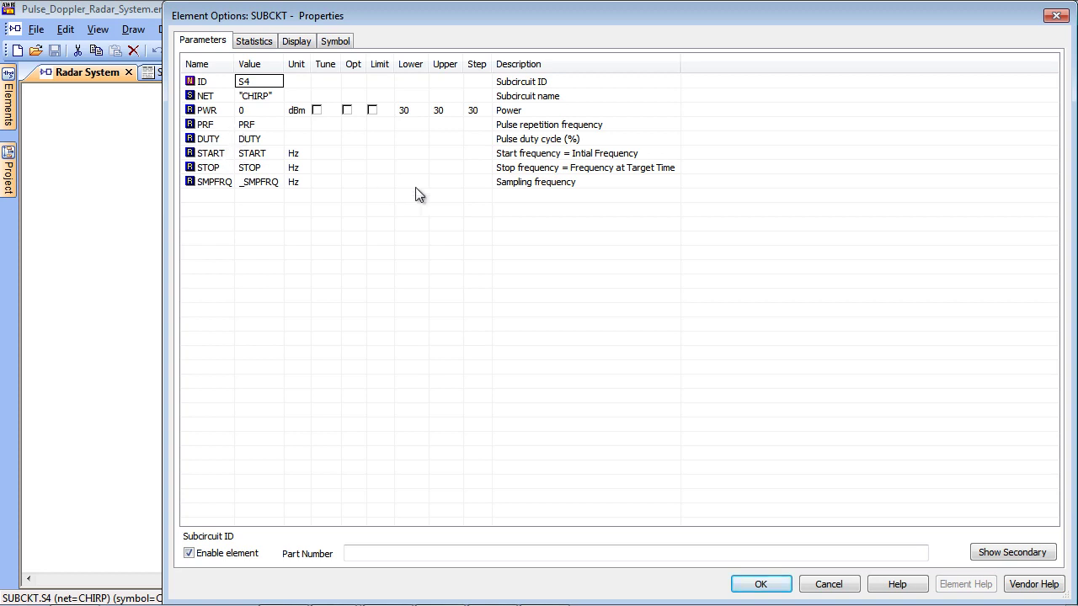
pyautogui.click(773, 585)
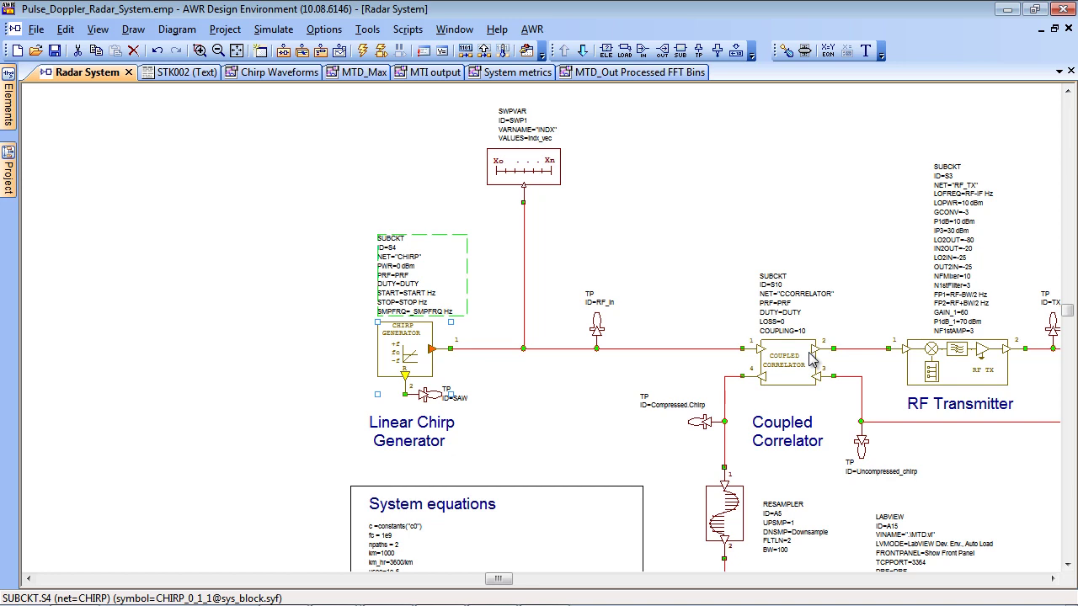
# Scroll right to the RF Transmitter and review its mixer, filter and amplifier parameters
pyautogui.click(1054, 580)
pyautogui.click(1053, 580)
pyautogui.click(1053, 579)
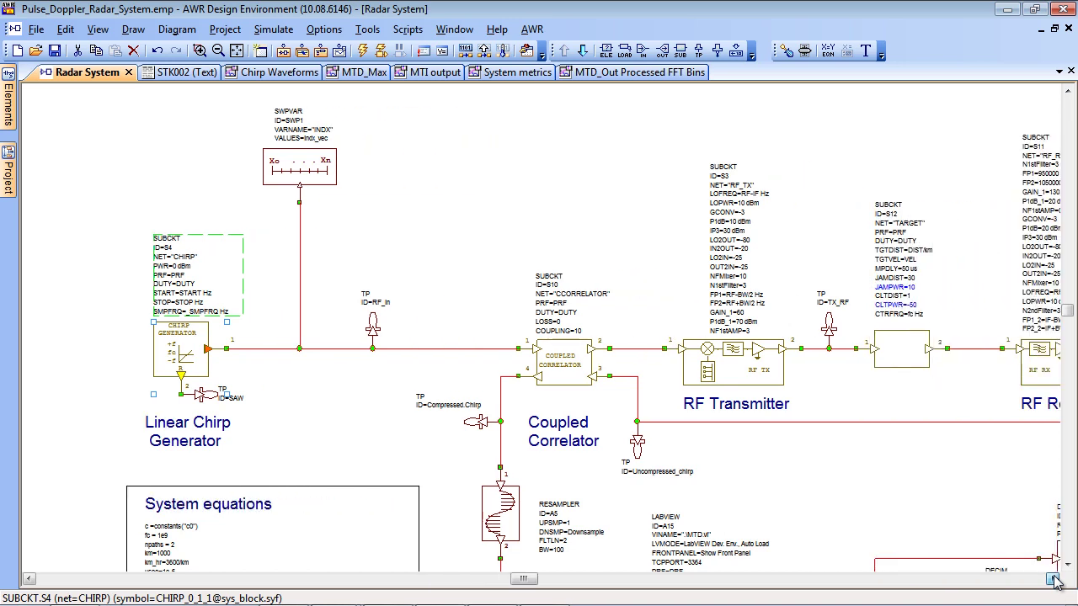
pyautogui.click(1053, 579)
pyautogui.click(1053, 580)
pyautogui.click(1053, 579)
pyautogui.click(1053, 579)
pyautogui.click(1053, 579)
pyautogui.click(1053, 579)
pyautogui.click(1053, 579)
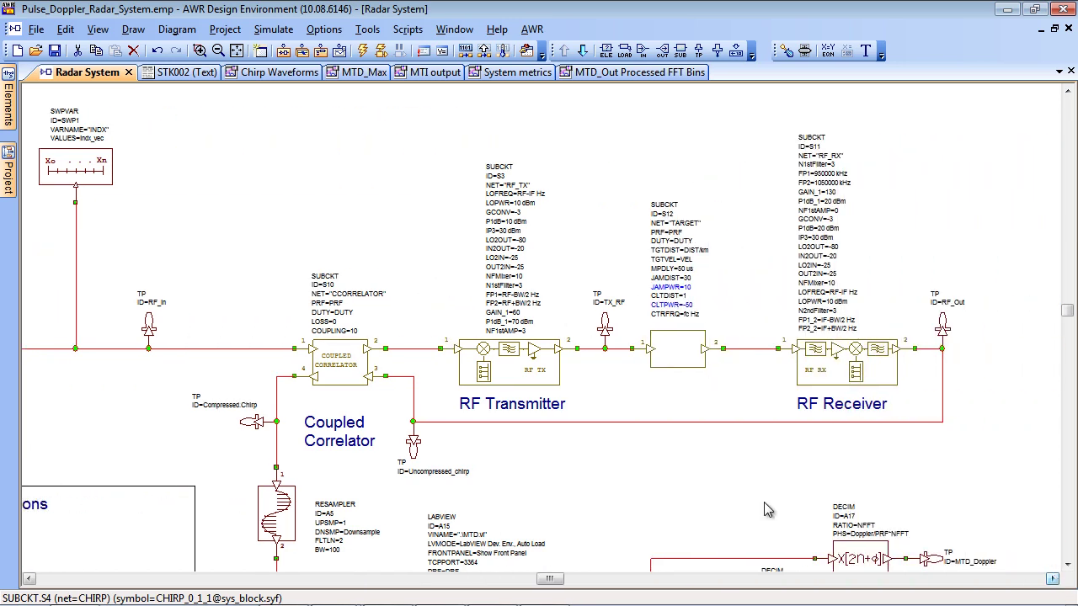
pyautogui.doubleClick(517, 368)
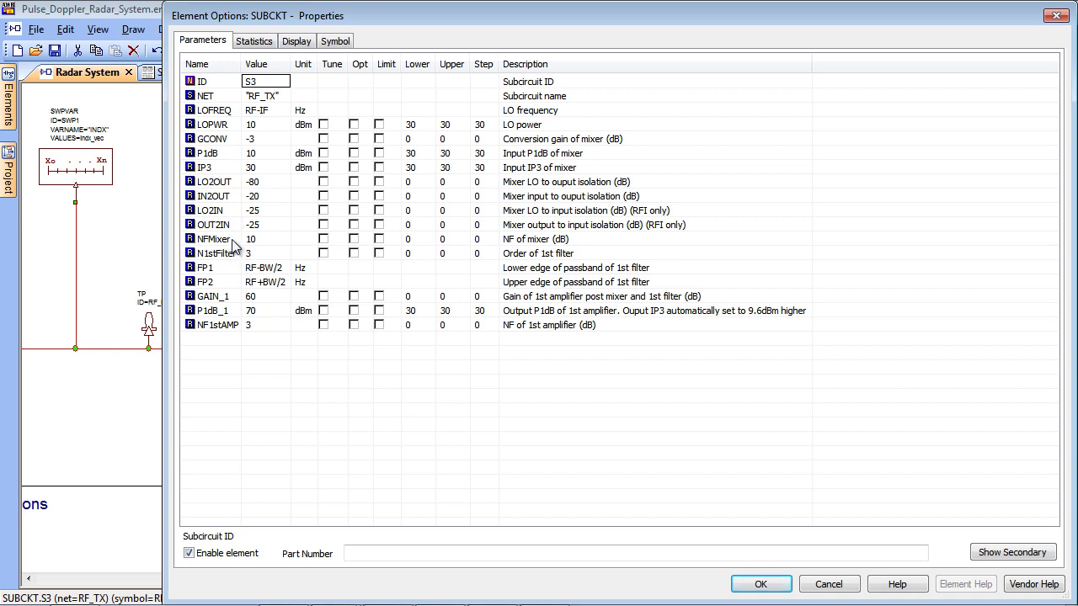
pyautogui.click(760, 583)
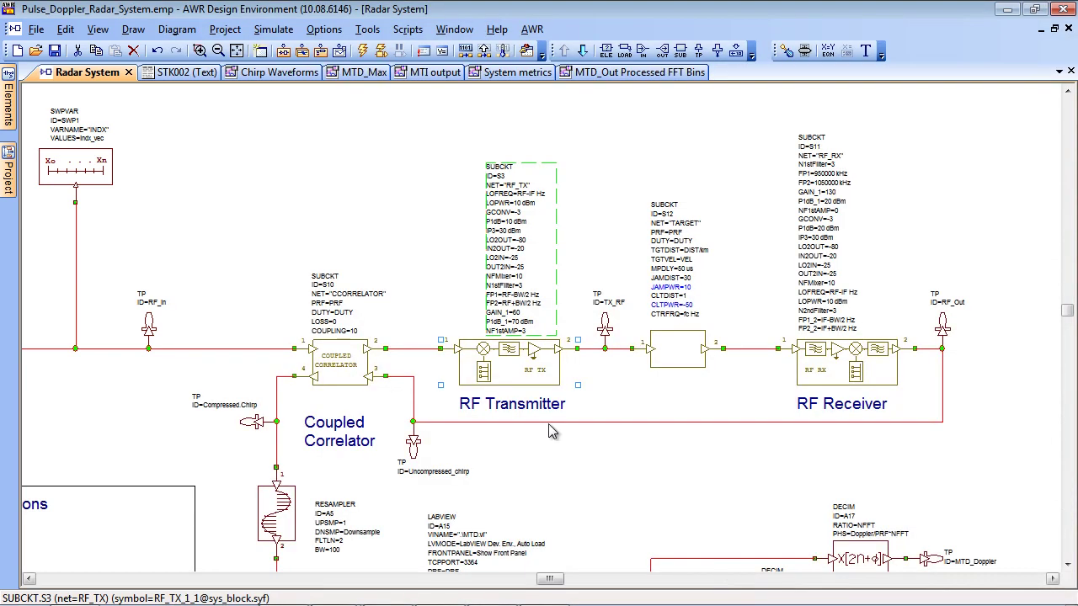
# Descend into RF_TX to view the mixer, bandpass filter and amplifier, then return to the top level
pyautogui.click(581, 51)
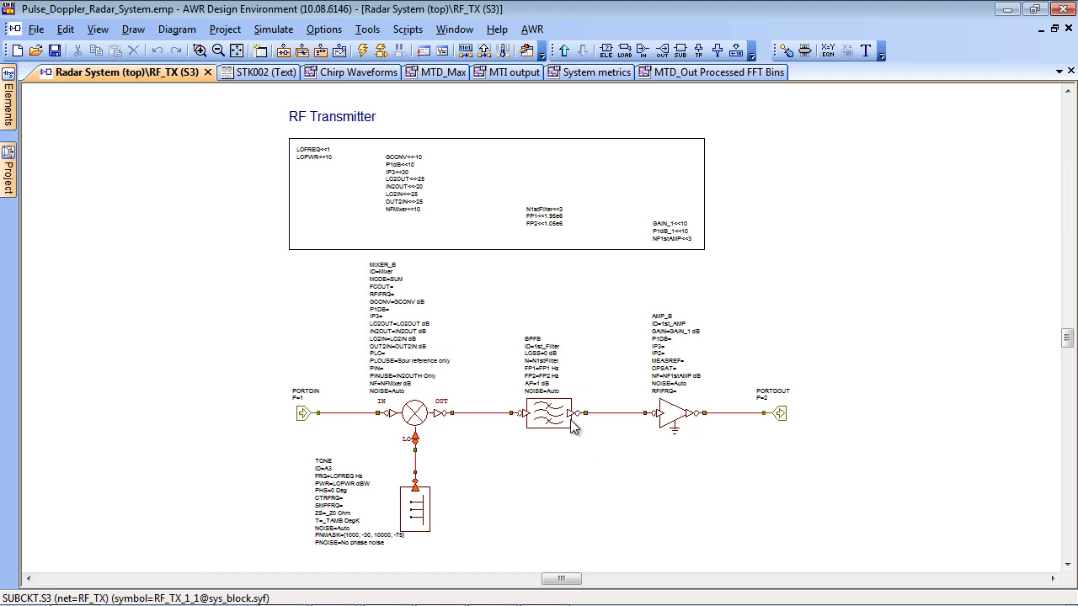
pyautogui.click(563, 51)
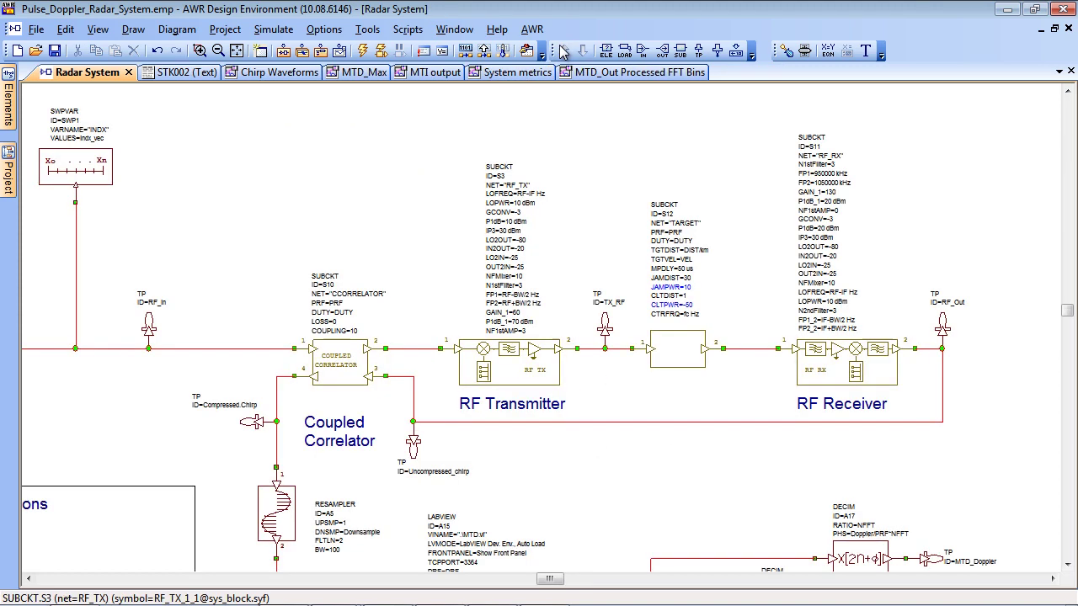
# Descend into the TARGET subcircuit (S12) and zoom in on the target model, antennas, jammer and clutter
pyautogui.click(685, 349)
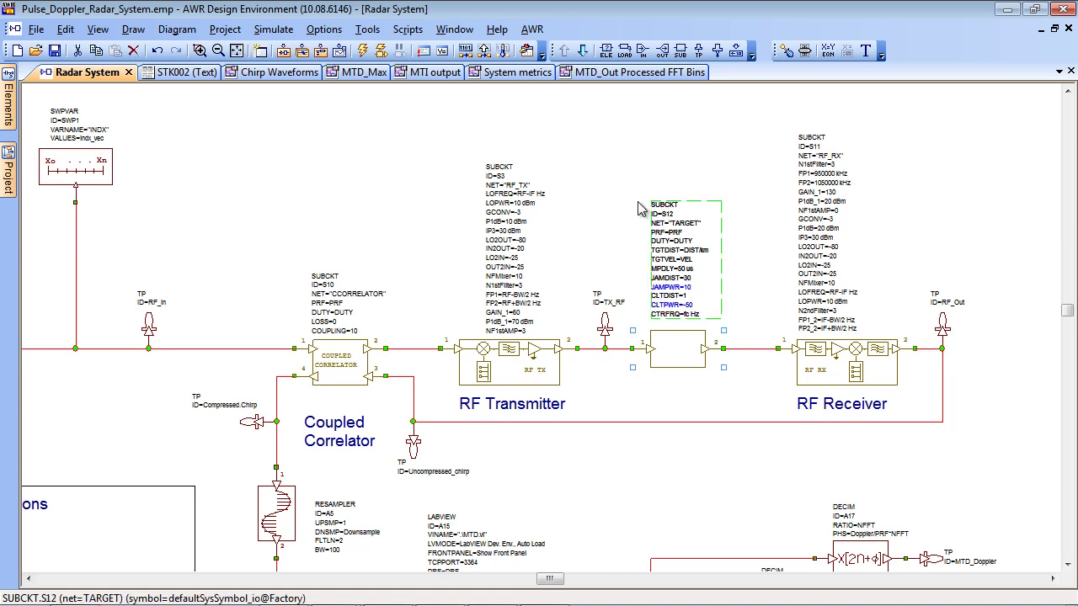
pyautogui.click(581, 51)
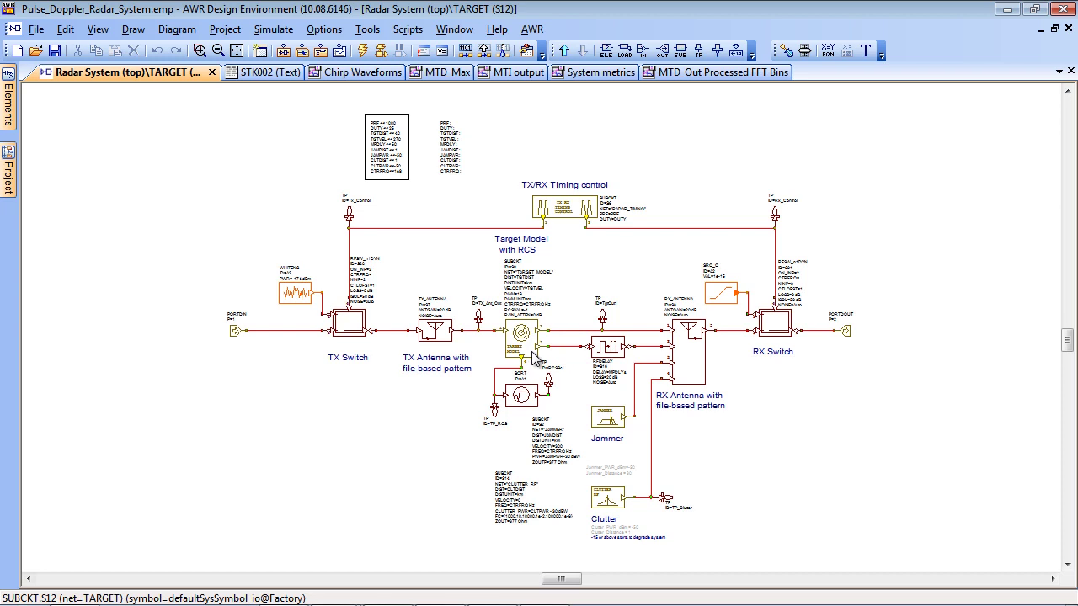
pyautogui.rightClick(423, 251)
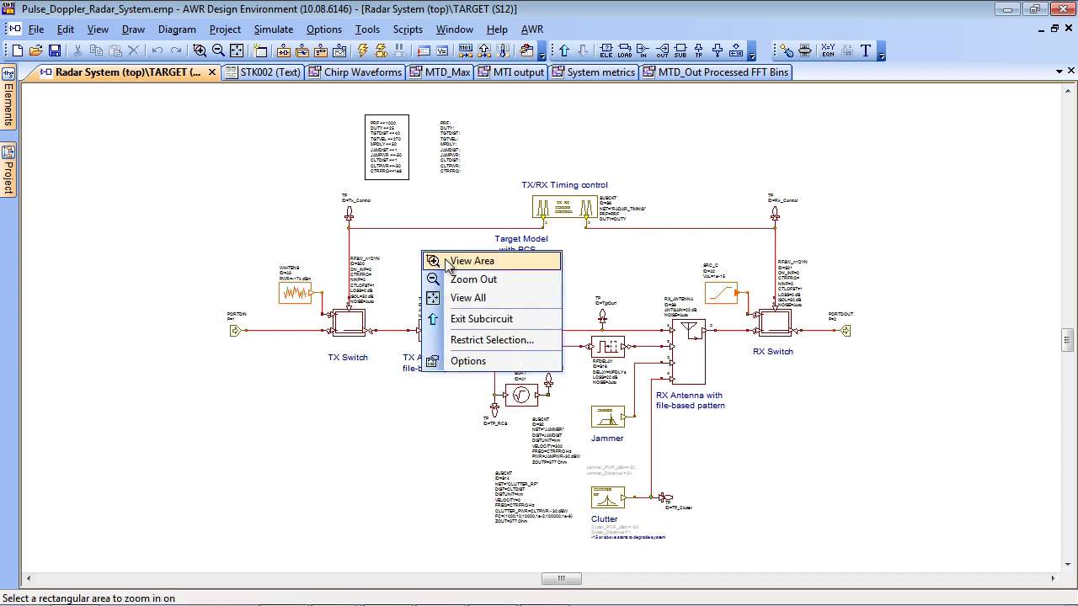
pyautogui.click(446, 265)
pyautogui.moveTo(378, 247); pyautogui.dragTo(772, 457)
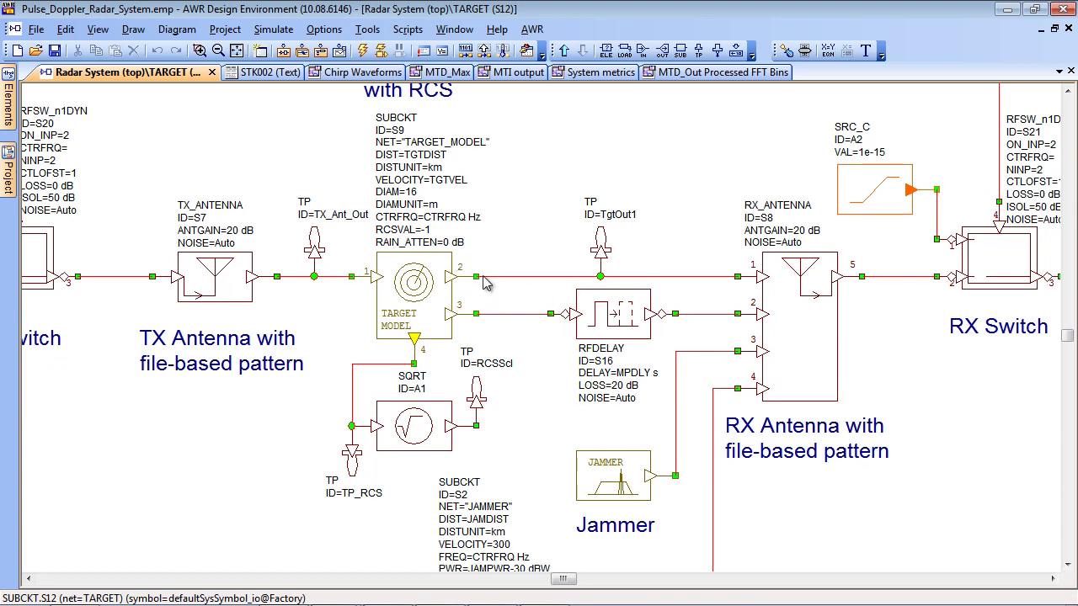
pyautogui.scroll(-3, 744, 330)
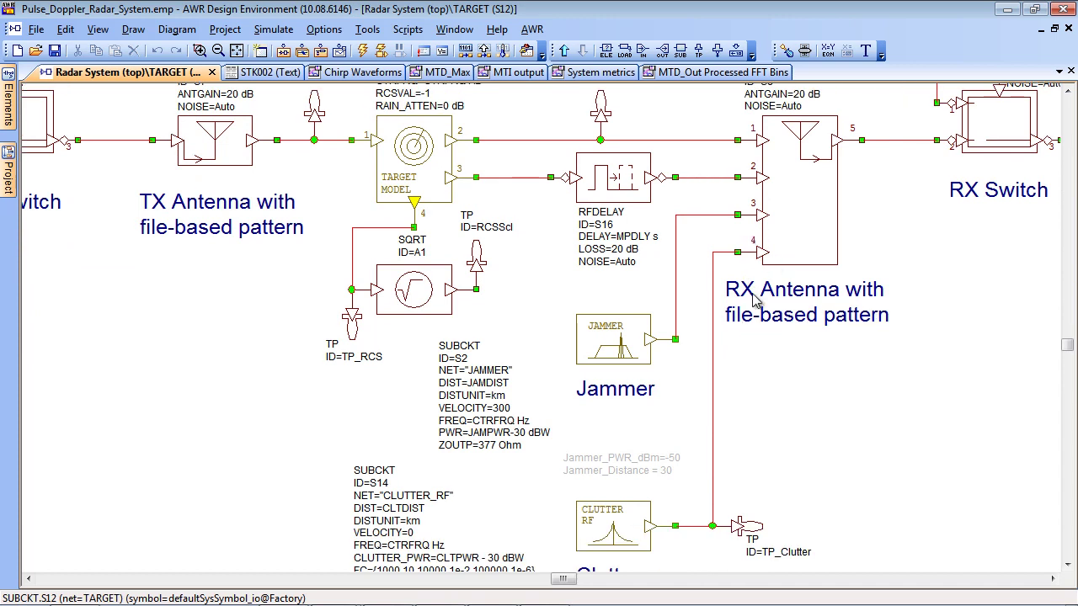
pyautogui.scroll(-1, 758, 303)
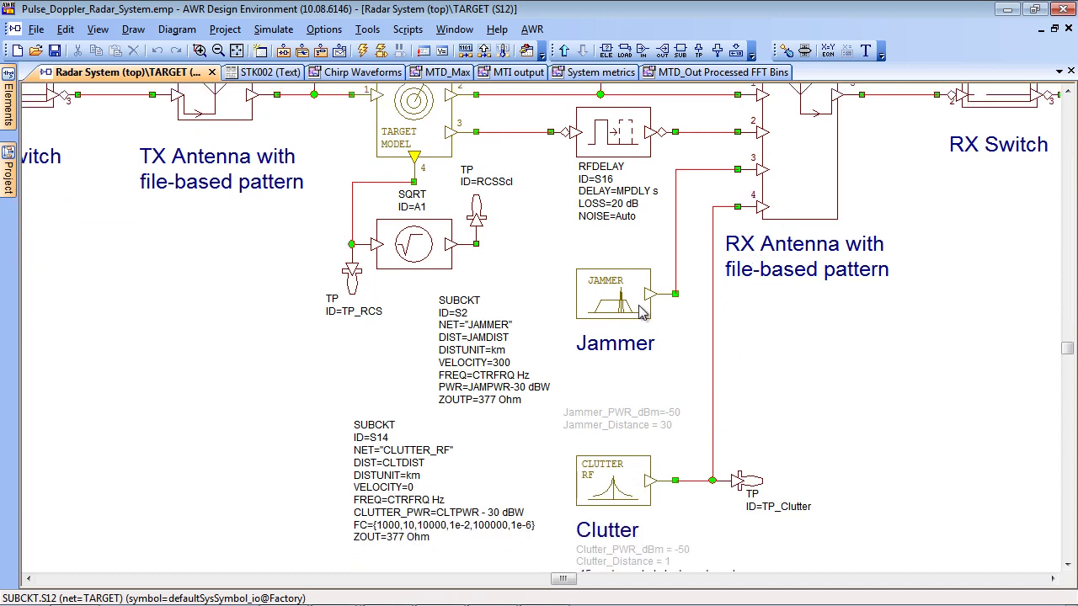
pyautogui.scroll(3, 640, 313)
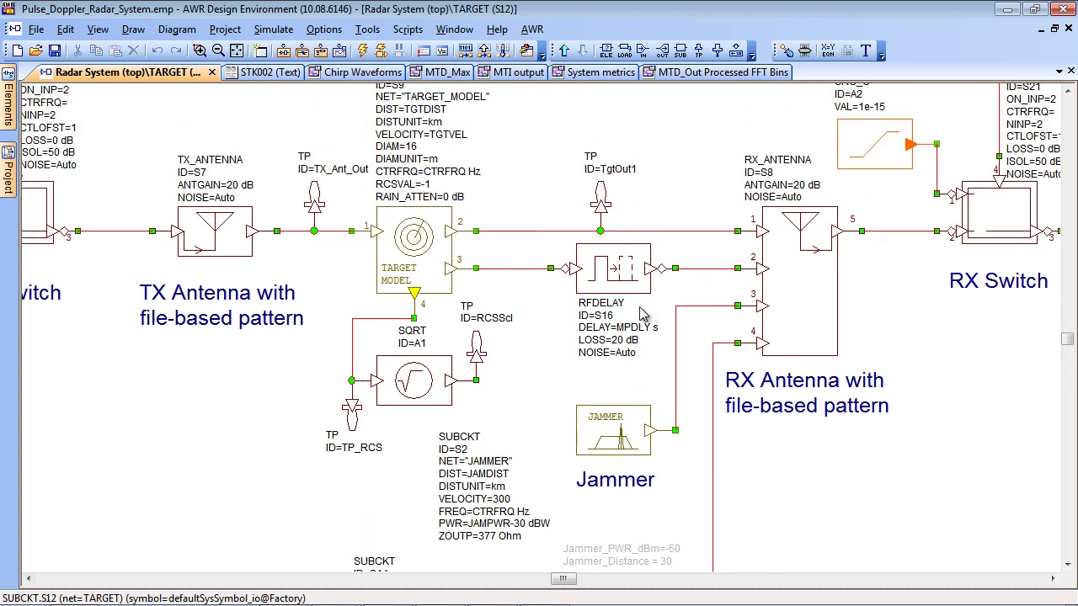
pyautogui.scroll(1, 640, 313)
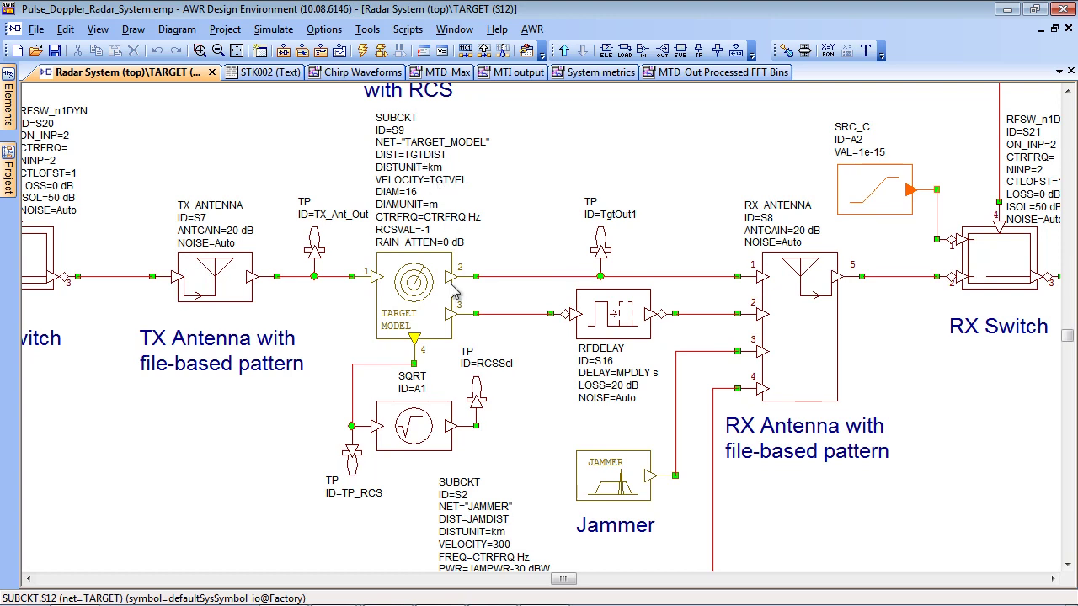
# Descend into TARGET_MODEL (S9), inspect its RCS, gain, delay and multipath blocks, then return to TARGET
pyautogui.click(415, 292)
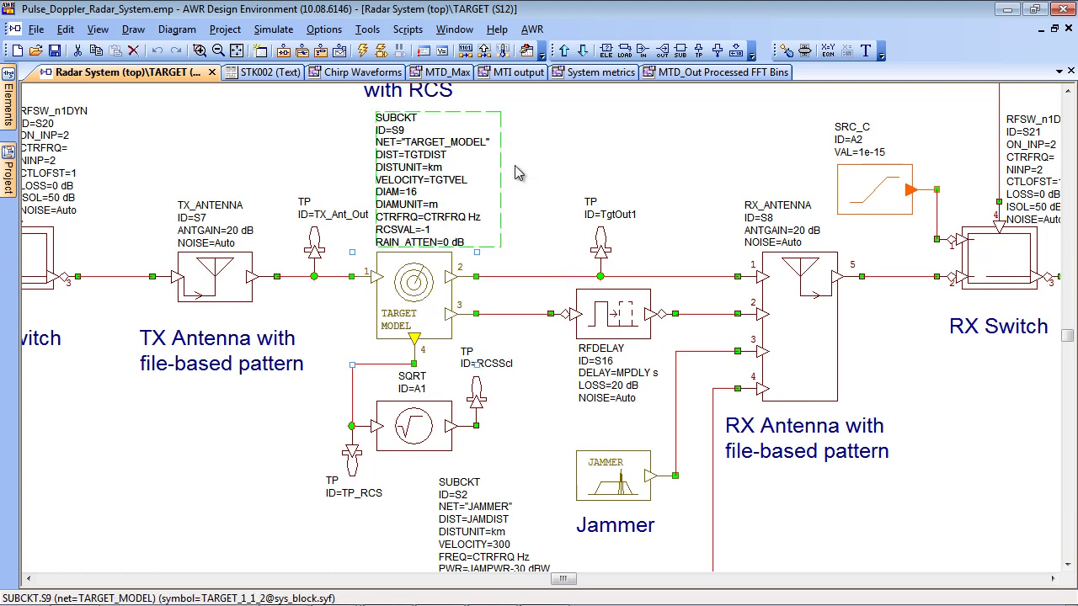
pyautogui.click(582, 51)
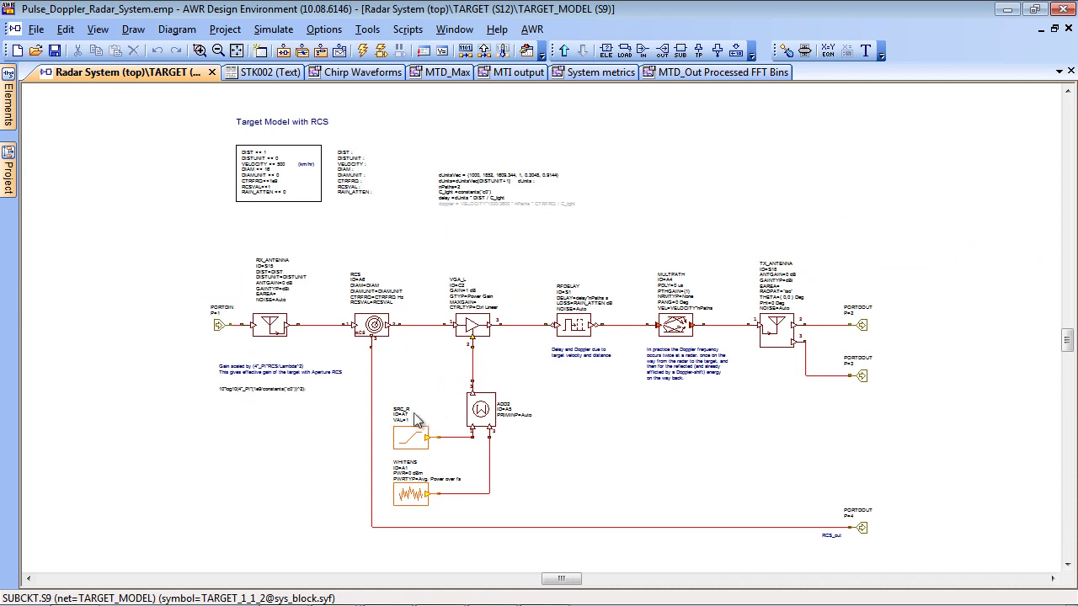
pyautogui.scroll(2, 380, 384)
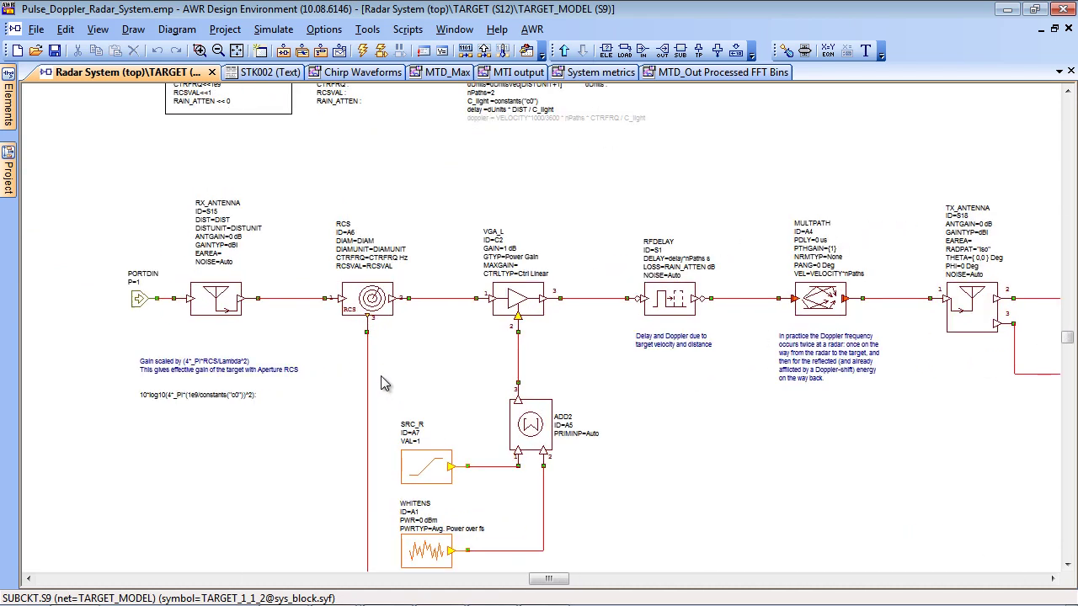
pyautogui.press('Home')
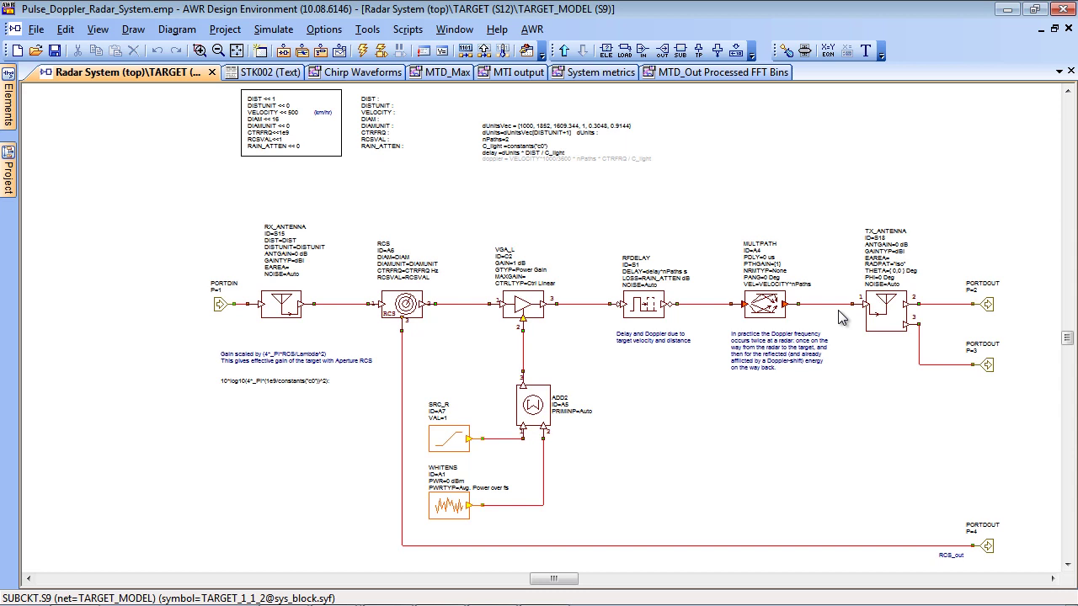
pyautogui.scroll(2, 400, 311)
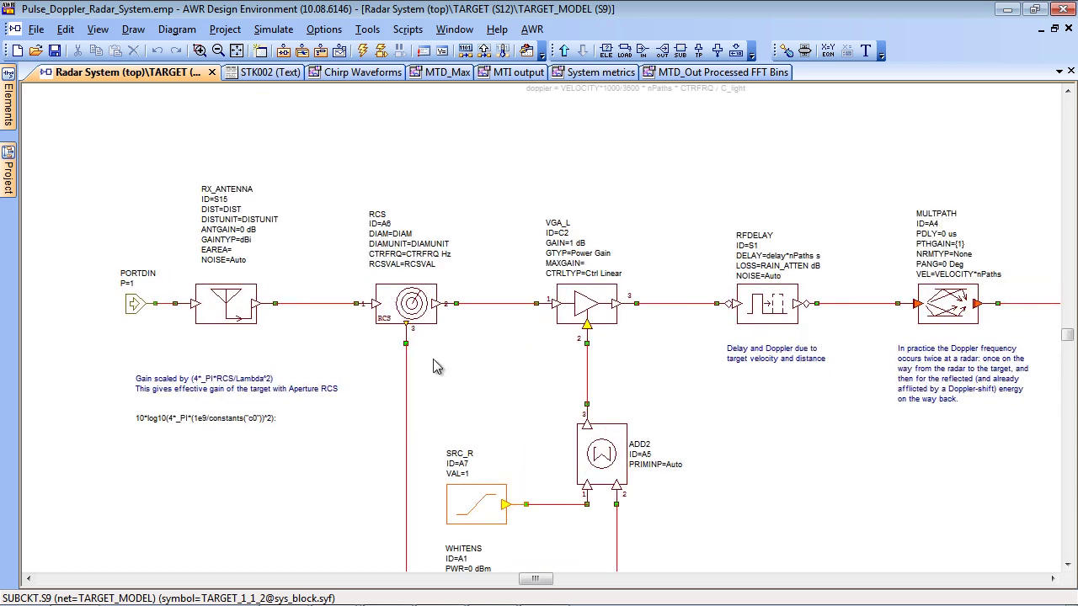
pyautogui.scroll(-1, 400, 332)
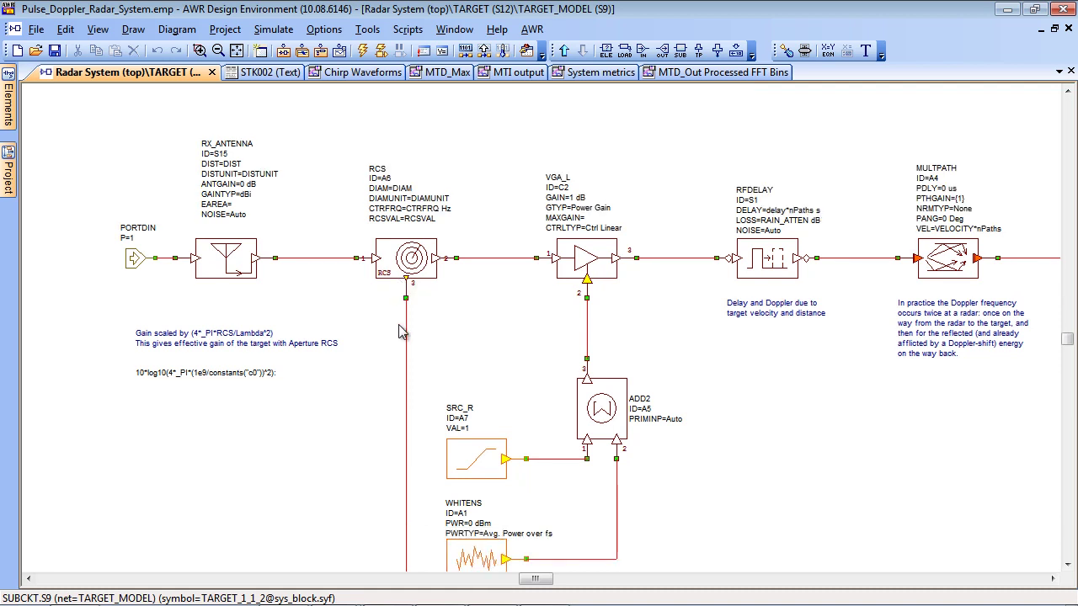
pyautogui.scroll(-1, 400, 331)
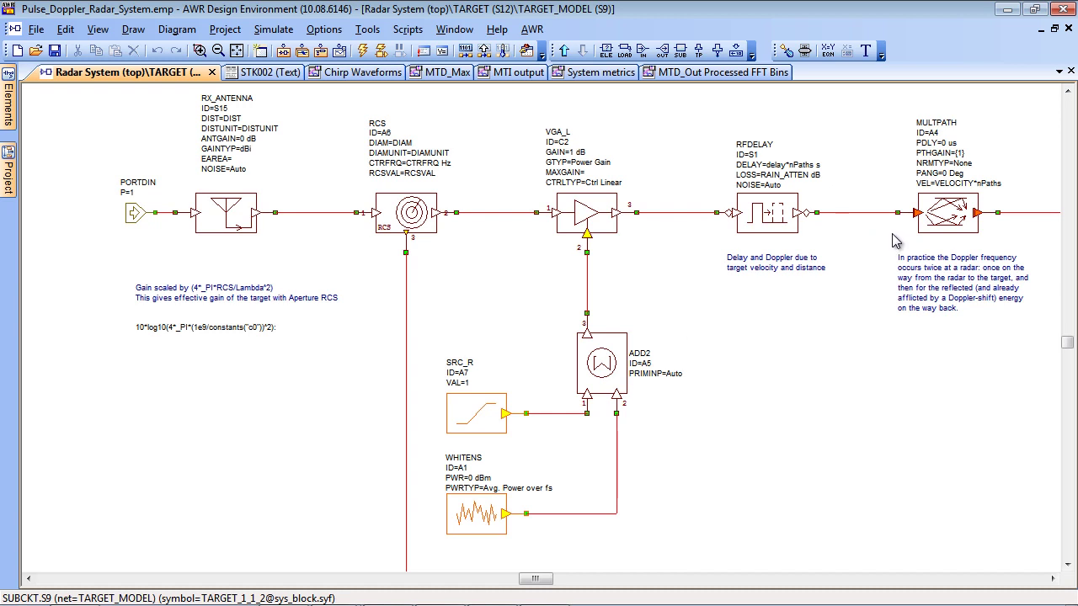
pyautogui.click(563, 52)
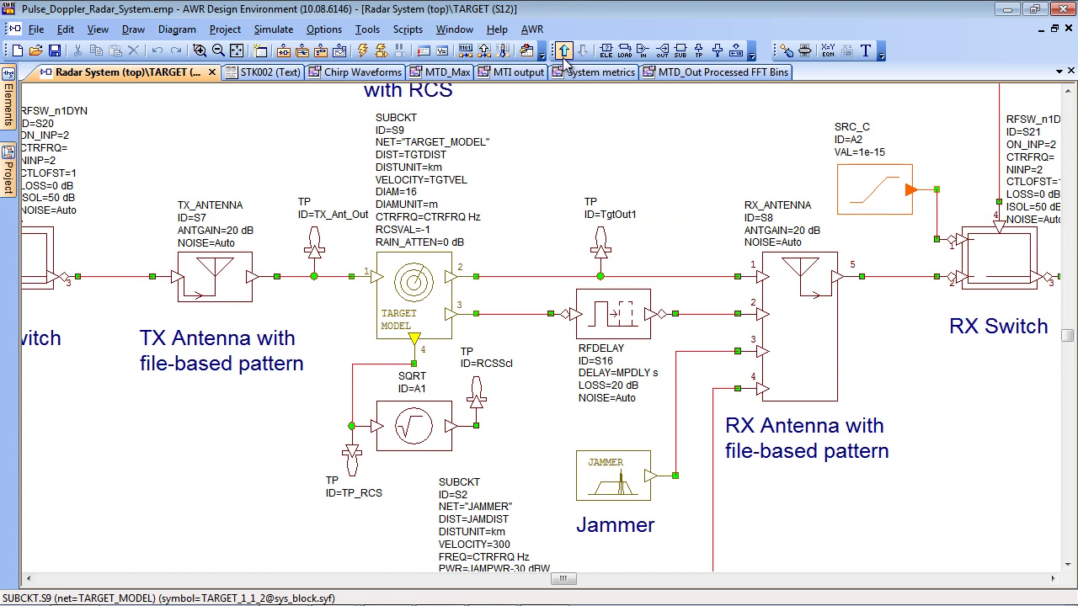
# Return to the top-level Radar System and zoom in on the RF transmitter-to-receiver chain
pyautogui.click(563, 51)
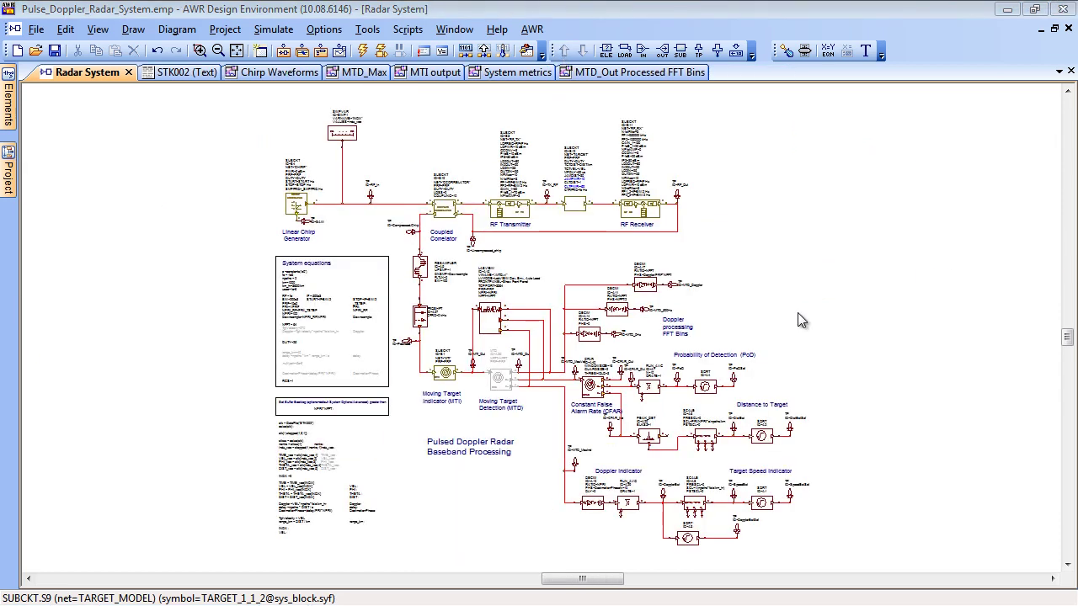
pyautogui.rightClick(559, 114)
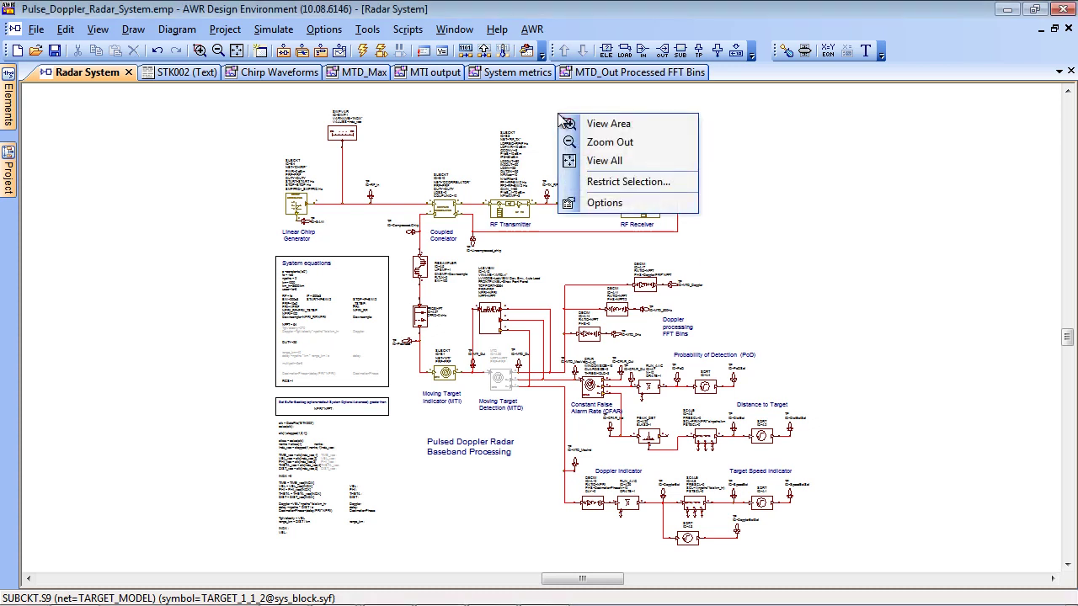
pyautogui.click(601, 127)
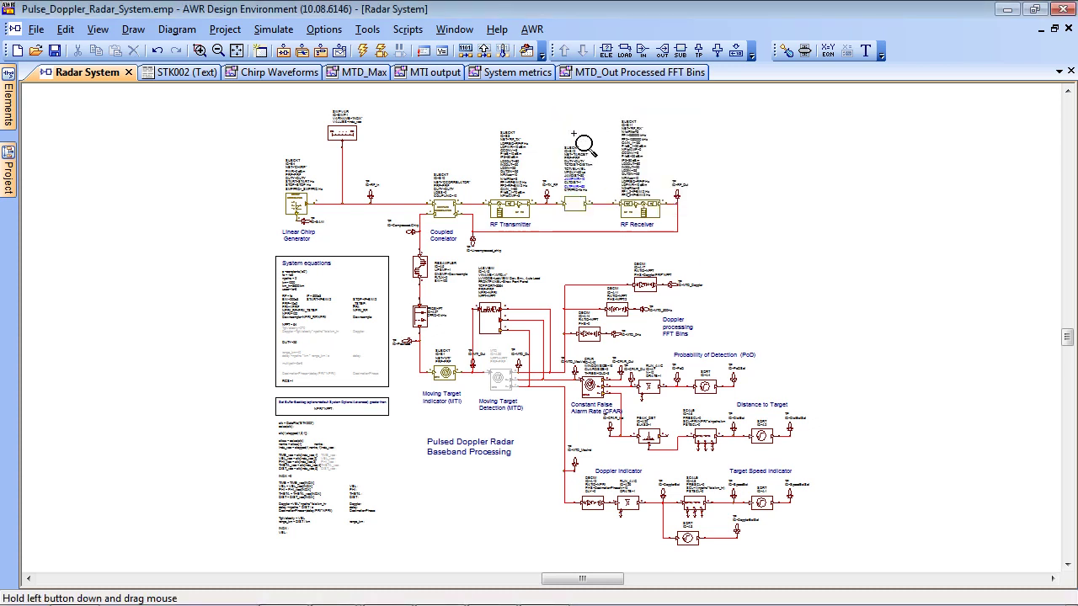
pyautogui.moveTo(573, 133); pyautogui.dragTo(729, 294)
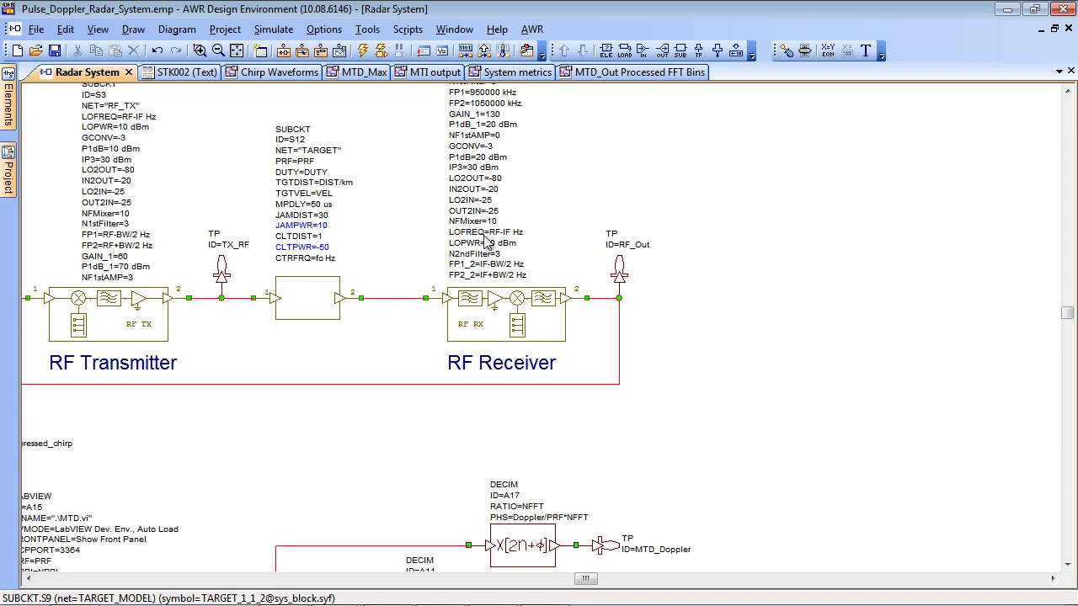
# Peek inside the RF Receiver subcircuit, then scroll to the MTI, MTD and CFAR baseband blocks
pyautogui.click(501, 316)
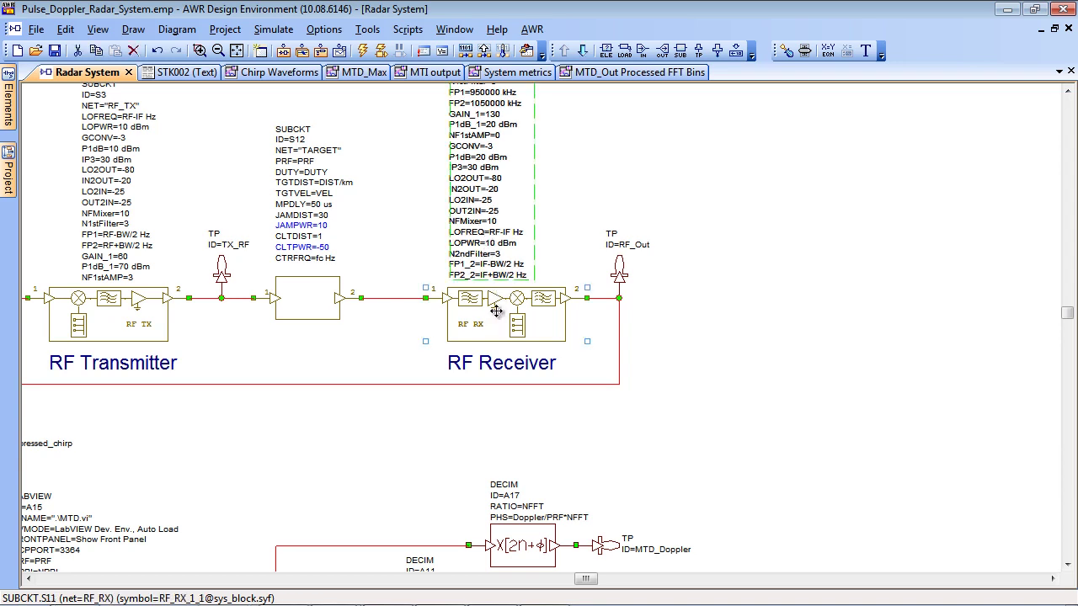
pyautogui.click(581, 52)
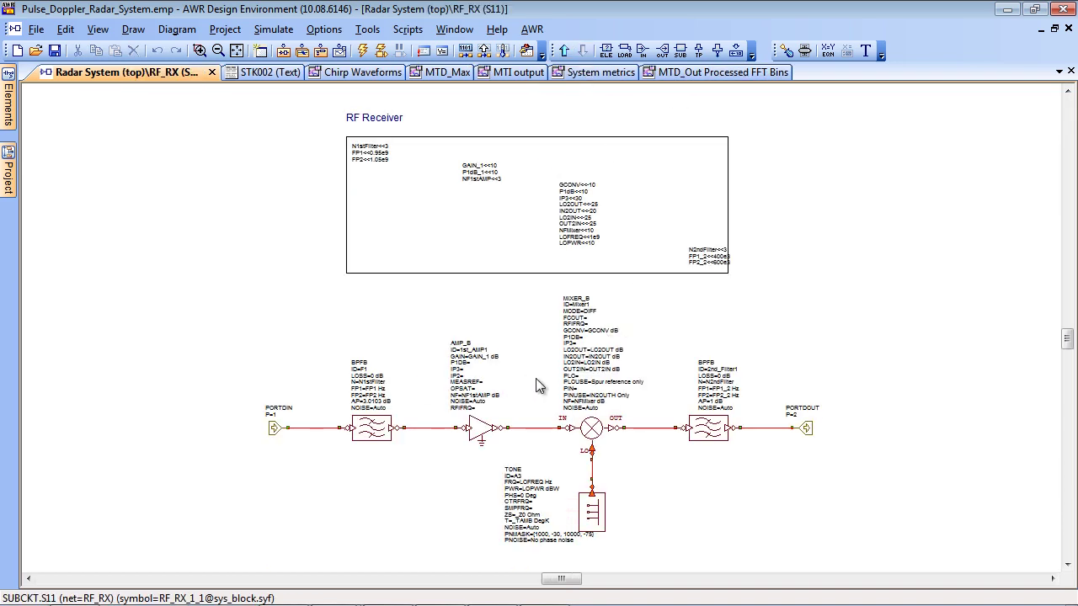
pyautogui.click(563, 51)
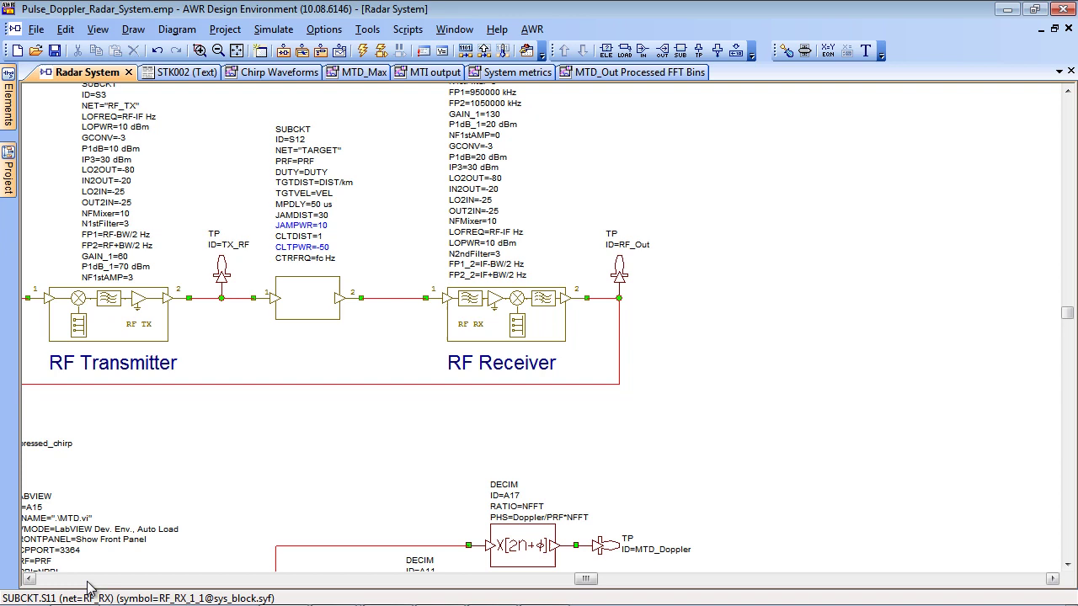
pyautogui.hscroll(-3, 73, 581)
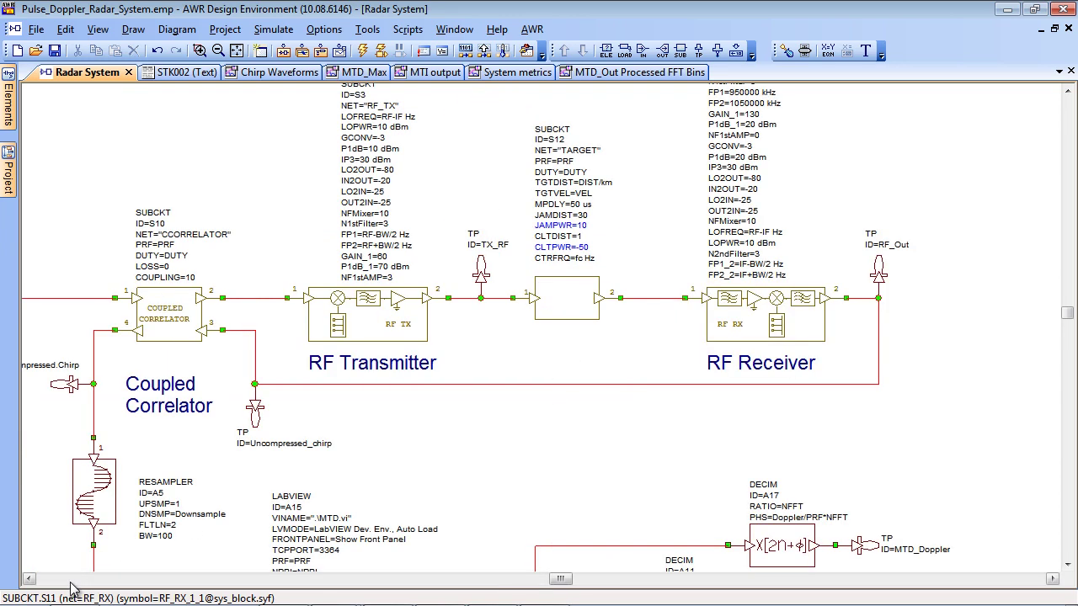
pyautogui.hscroll(-3, 73, 587)
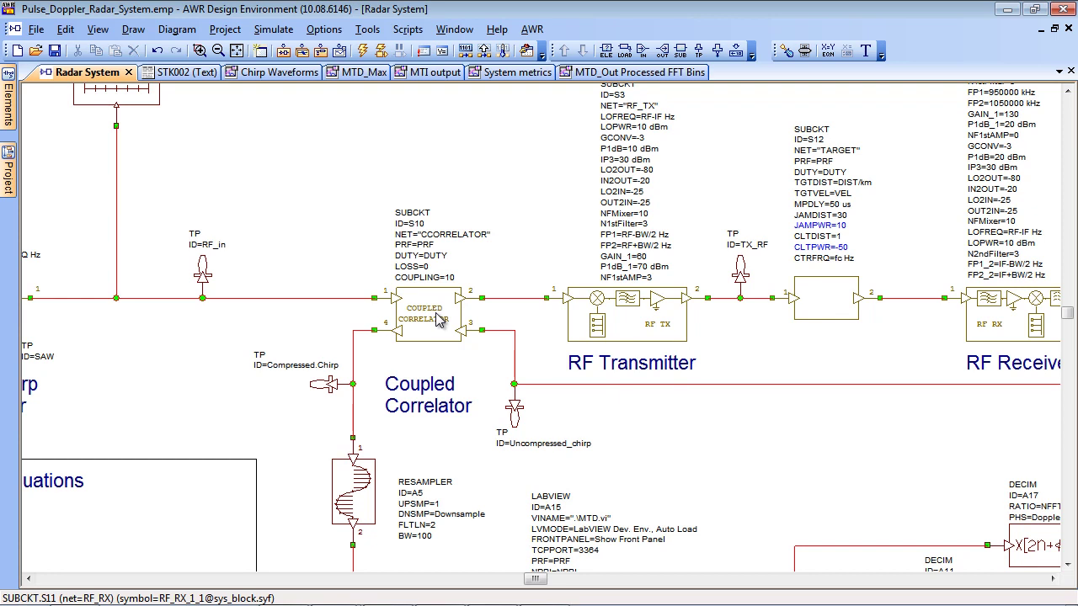
pyautogui.scroll(-4, 438, 319)
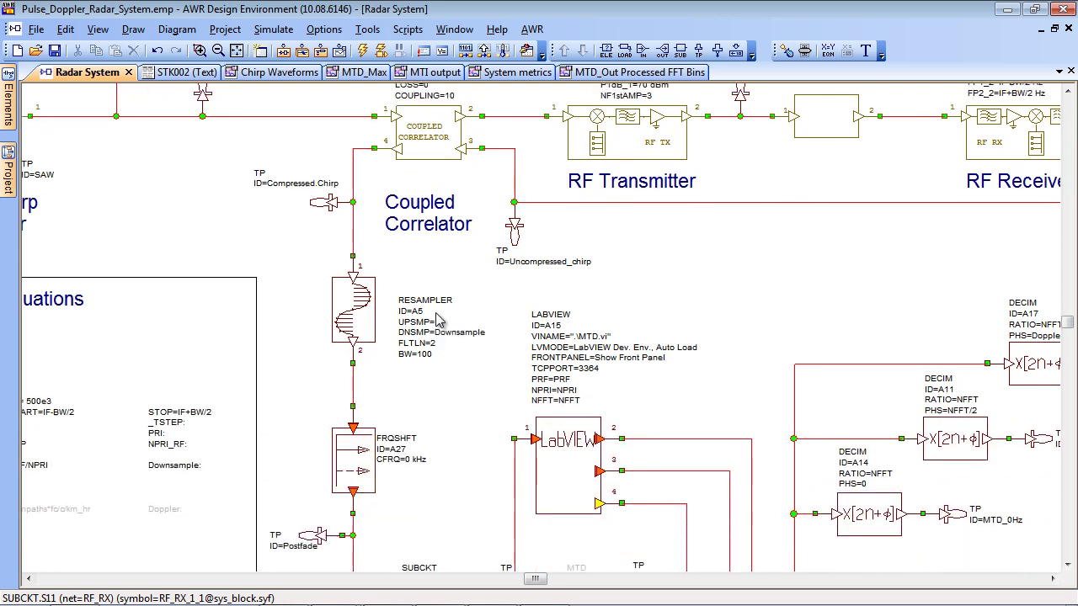
pyautogui.scroll(-4, 438, 318)
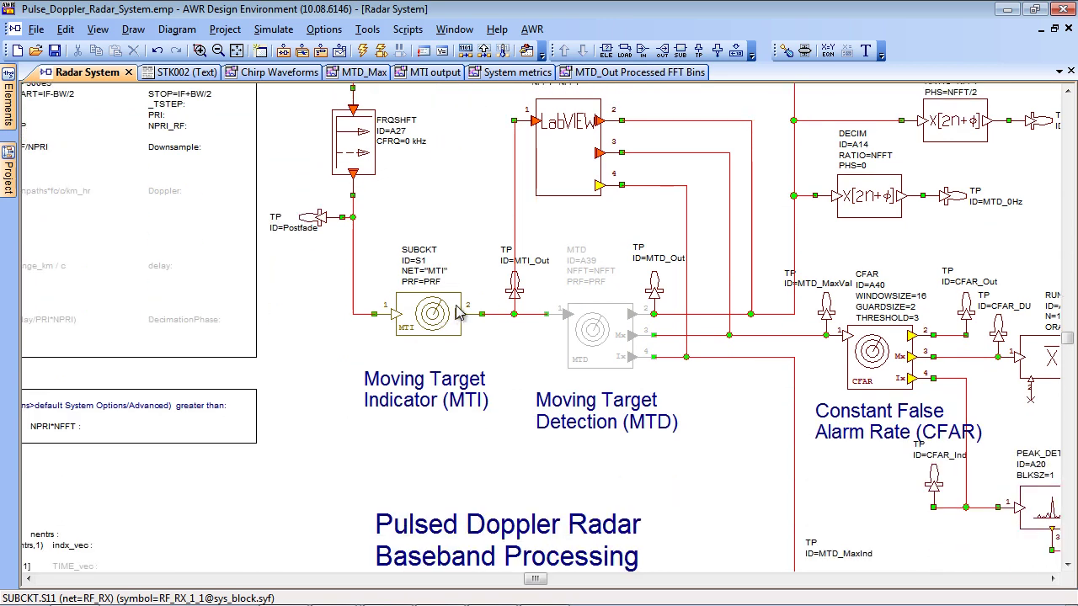
pyautogui.scroll(-1, 438, 318)
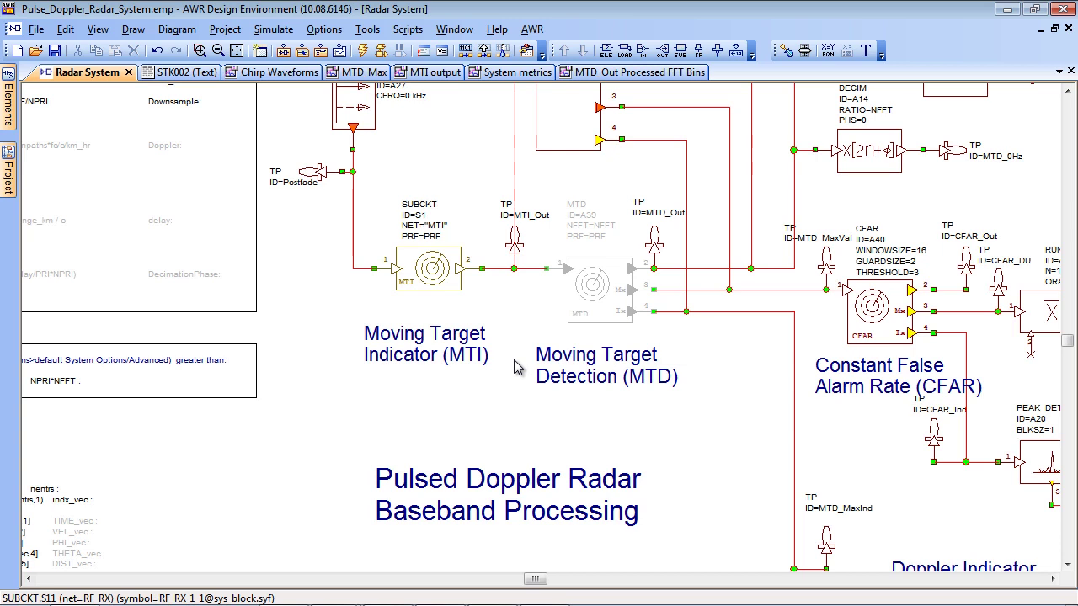
pyautogui.scroll(1, 519, 370)
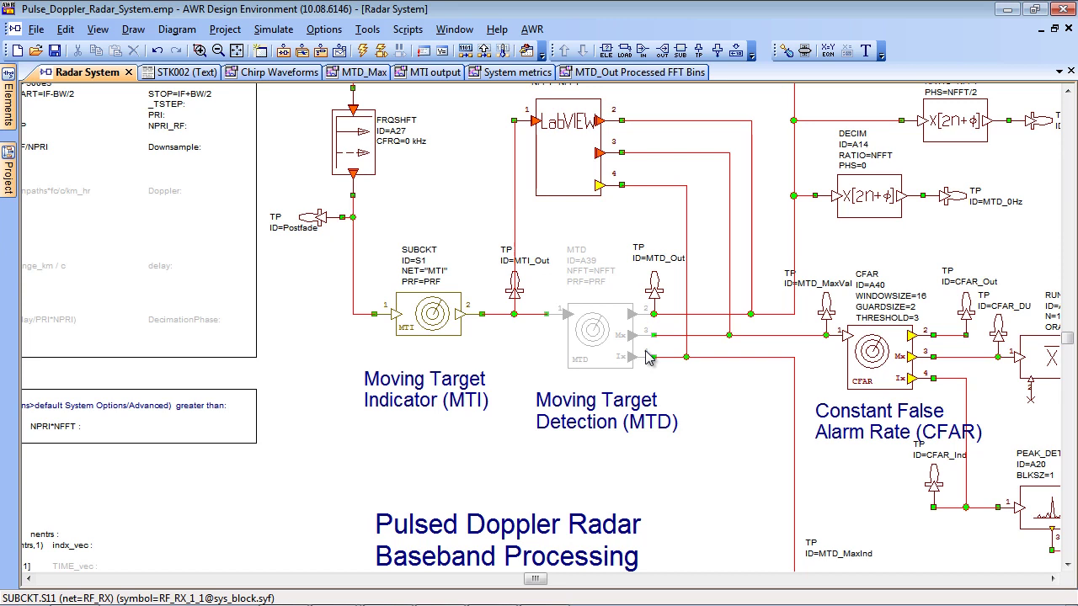
pyautogui.scroll(1, 649, 357)
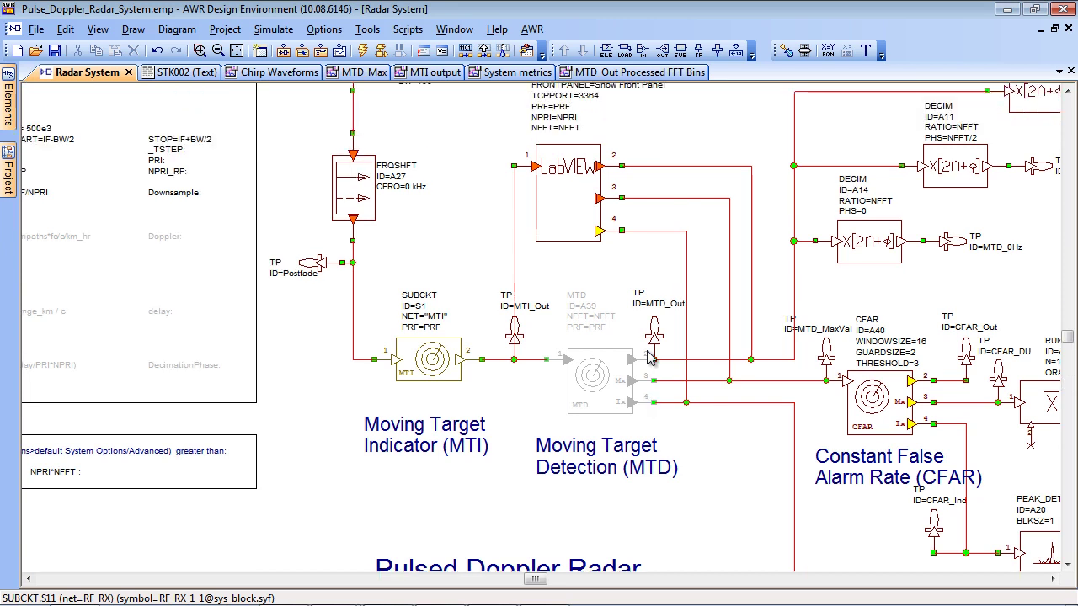
pyautogui.scroll(2, 599, 245)
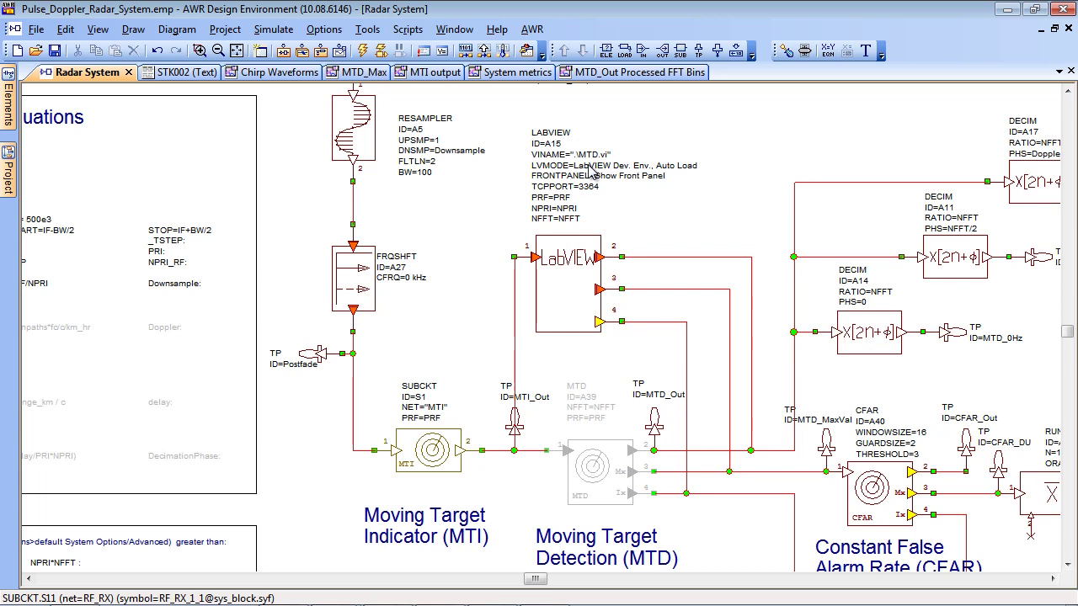
# Scroll the schematic to the CFAR A40, PoD running-average, distance-to-target and Doppler indicator chains
pyautogui.scroll(-3, 521, 187)
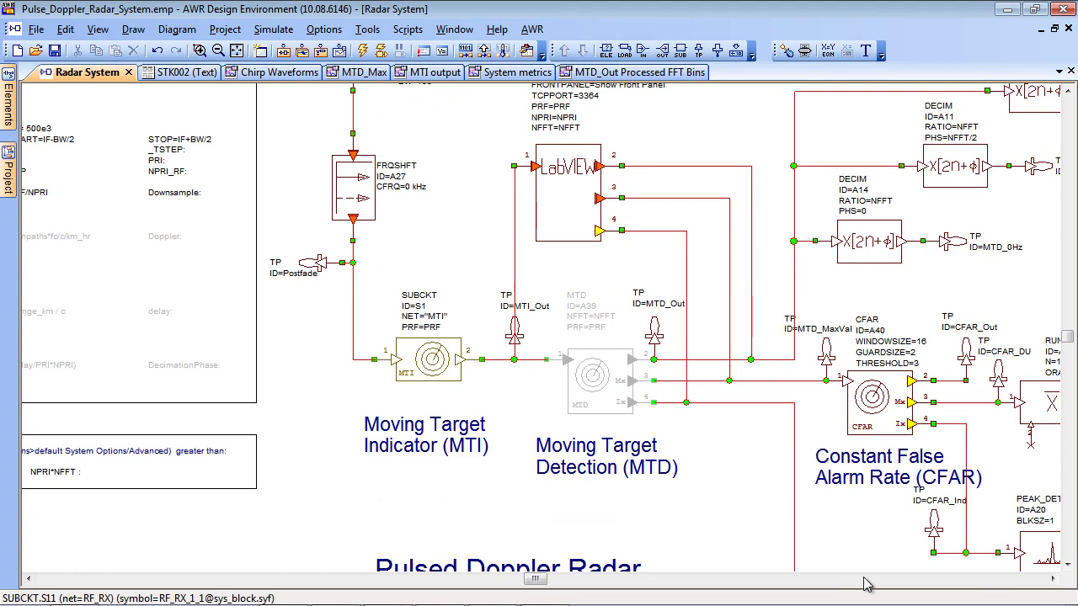
pyautogui.hscroll(5, 881, 587)
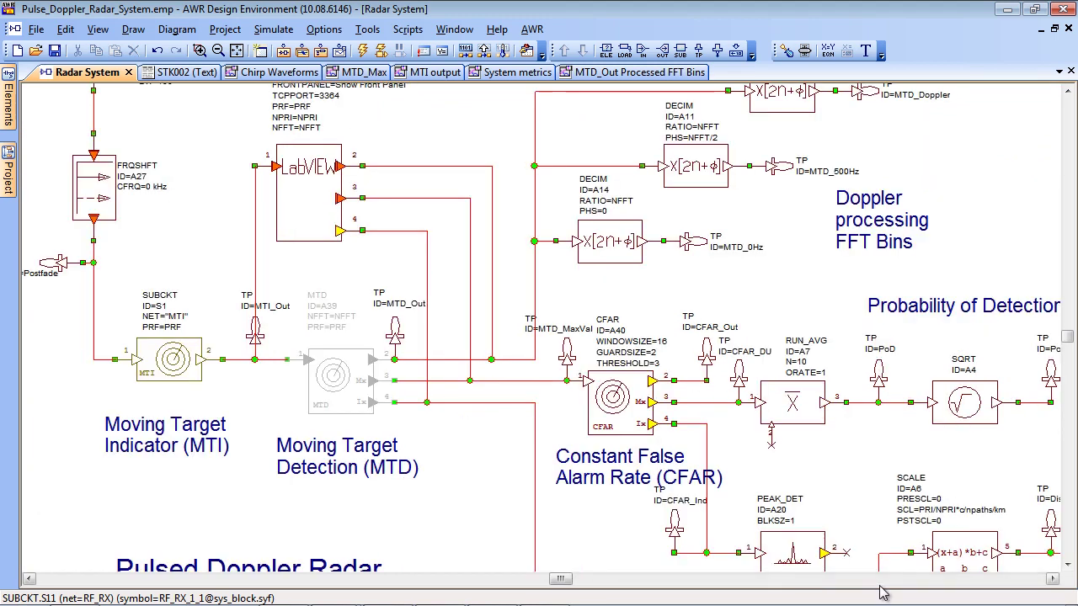
pyautogui.scroll(-2, 882, 592)
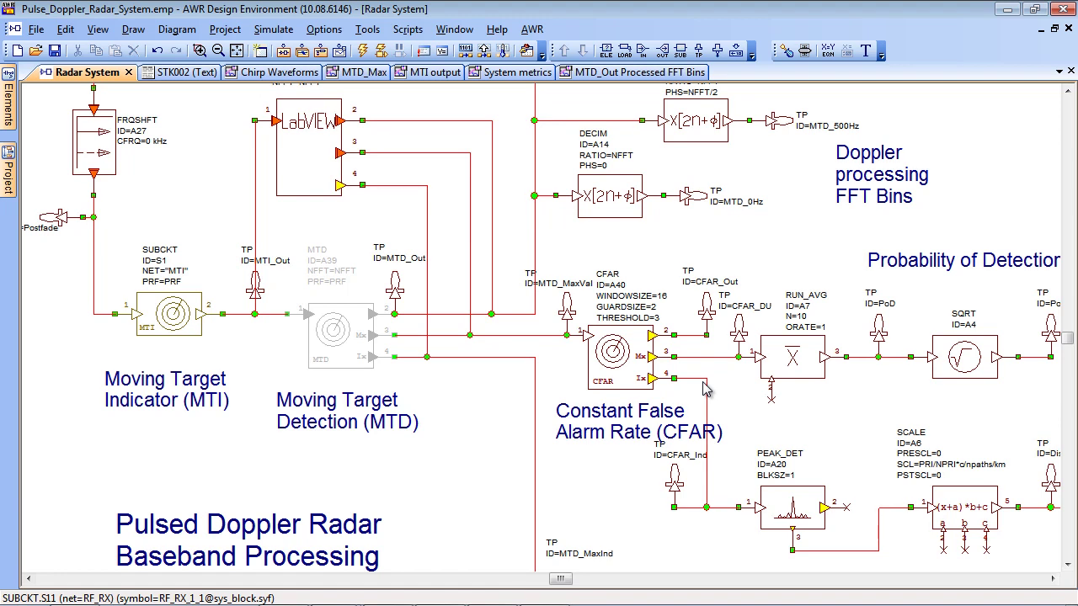
pyautogui.hscroll(5, 949, 592)
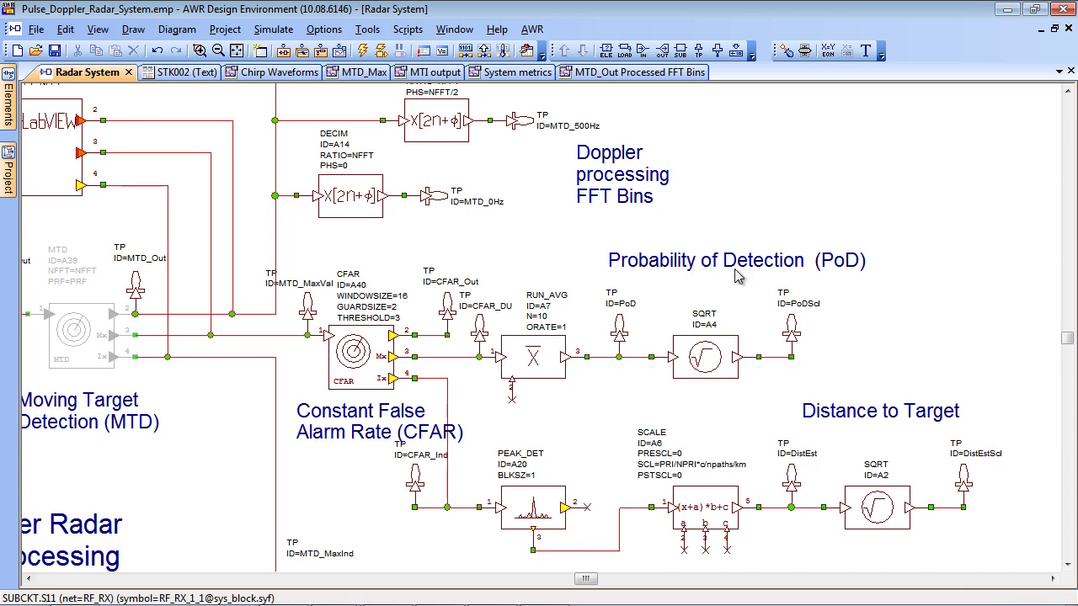
pyautogui.scroll(-1, 762, 282)
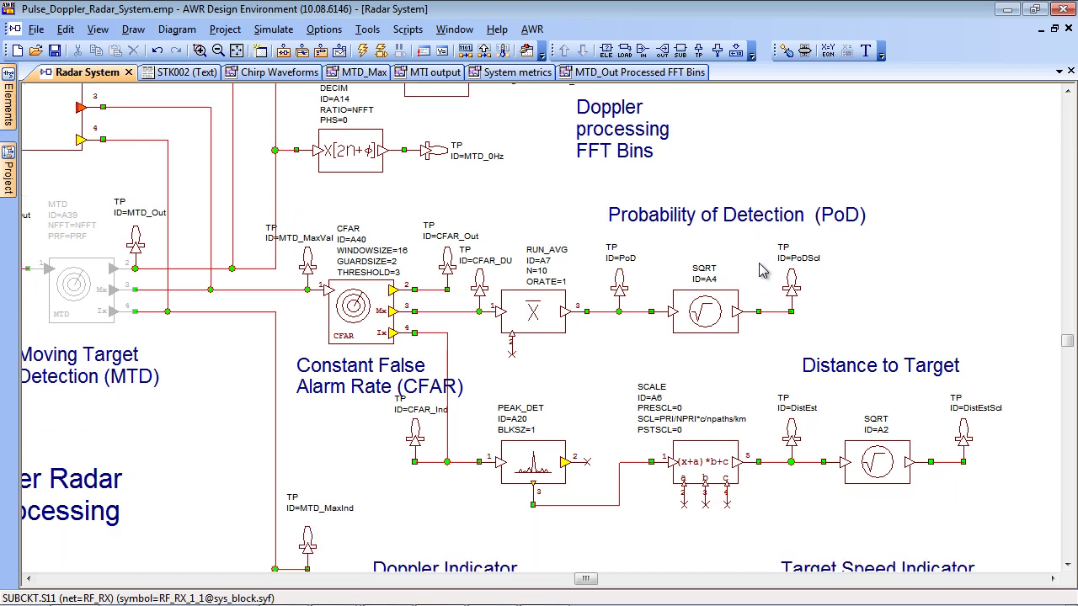
pyautogui.rightClick(791, 148)
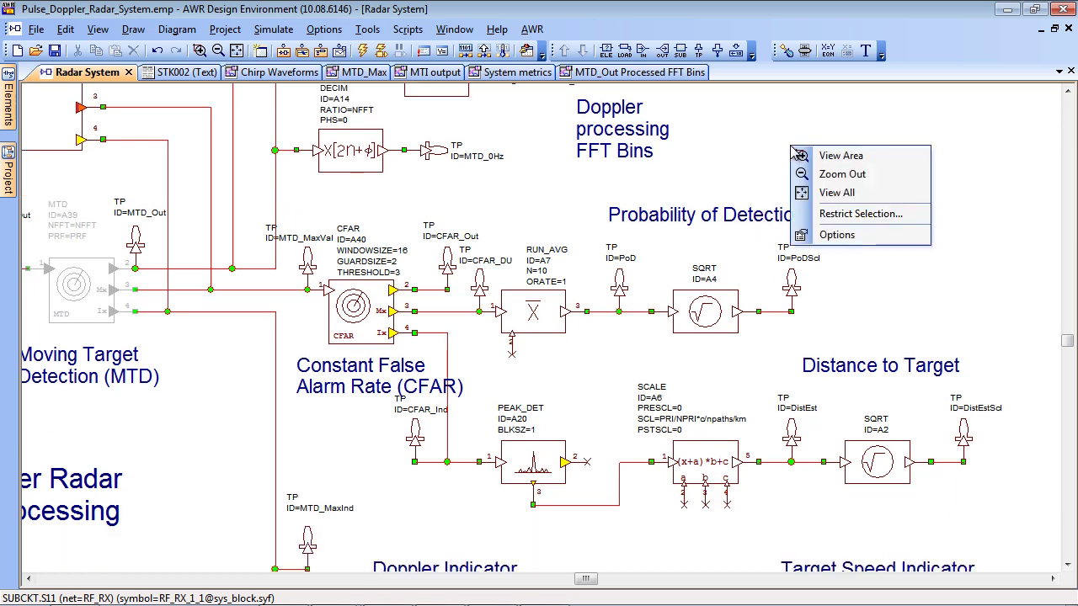
# Show the whole Radar System schematic, then zoom in on the SWPVAR sweep block
pyautogui.click(836, 193)
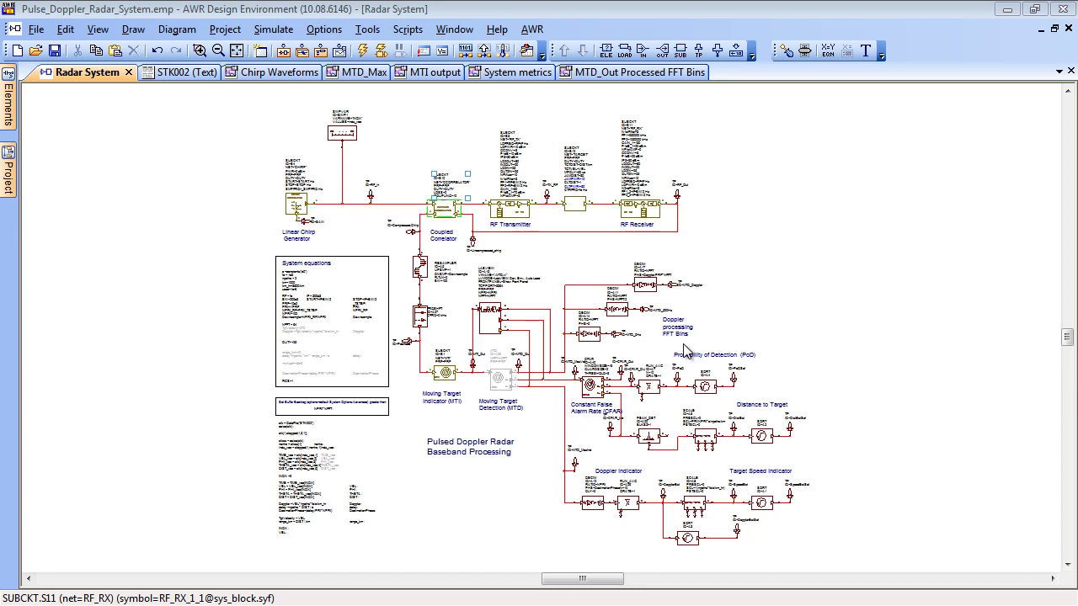
pyautogui.rightClick(264, 122)
pyautogui.click(298, 137)
pyautogui.moveTo(294, 105); pyautogui.dragTo(416, 181)
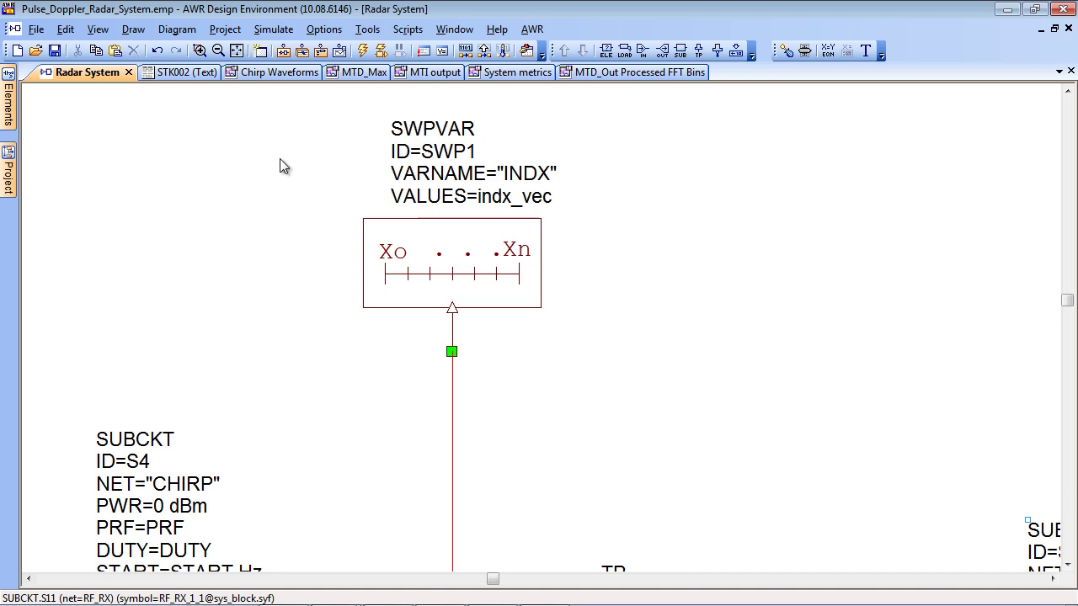
# Review the STK002 trajectory table of time, velocity, angles and distance, then return to Radar System
pyautogui.click(178, 75)
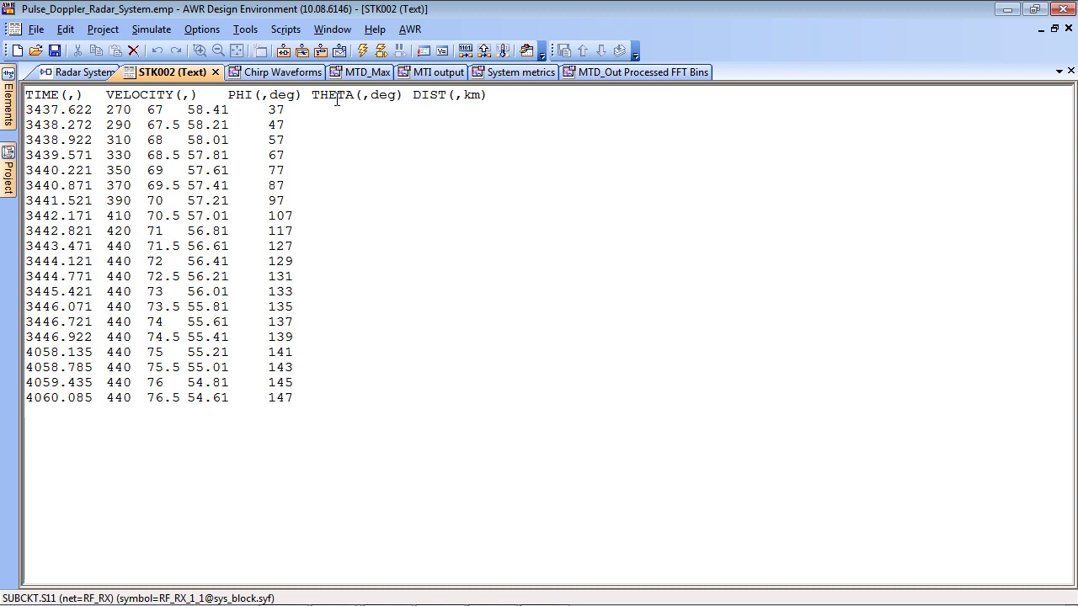
pyautogui.click(84, 72)
pyautogui.rightClick(323, 194)
pyautogui.click(331, 243)
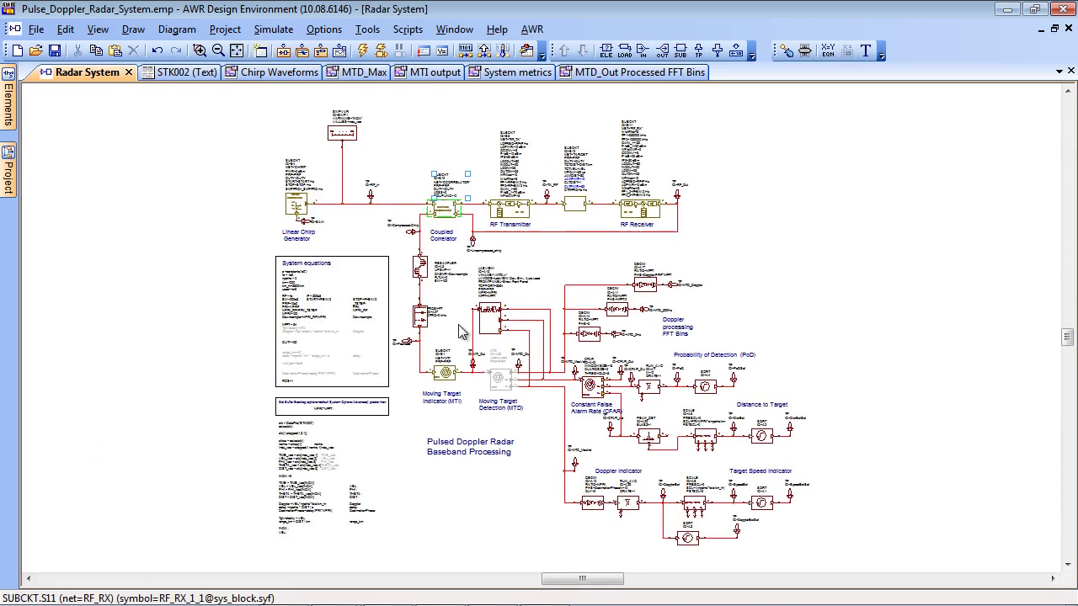
pyautogui.rightClick(457, 280)
pyautogui.click(507, 289)
pyautogui.moveTo(446, 294); pyautogui.dragTo(595, 444)
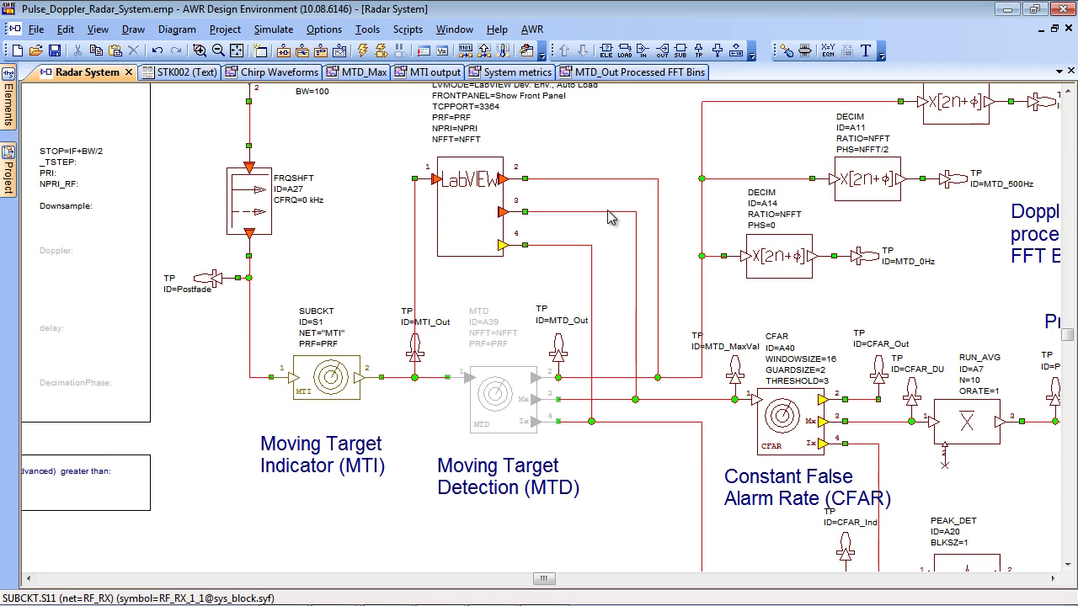
pyautogui.rightClick(368, 149)
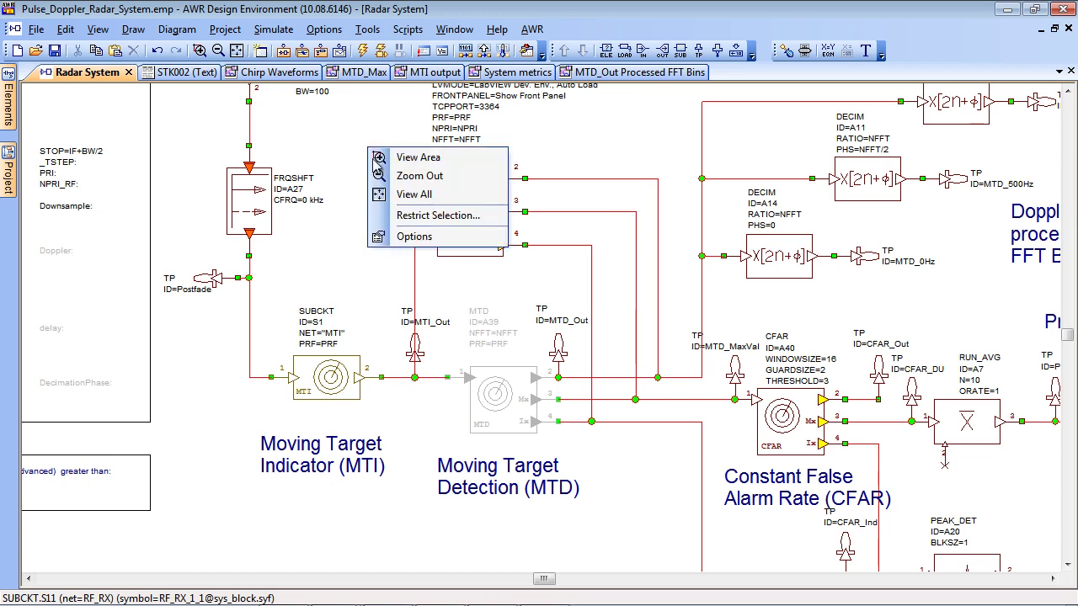
pyautogui.click(400, 198)
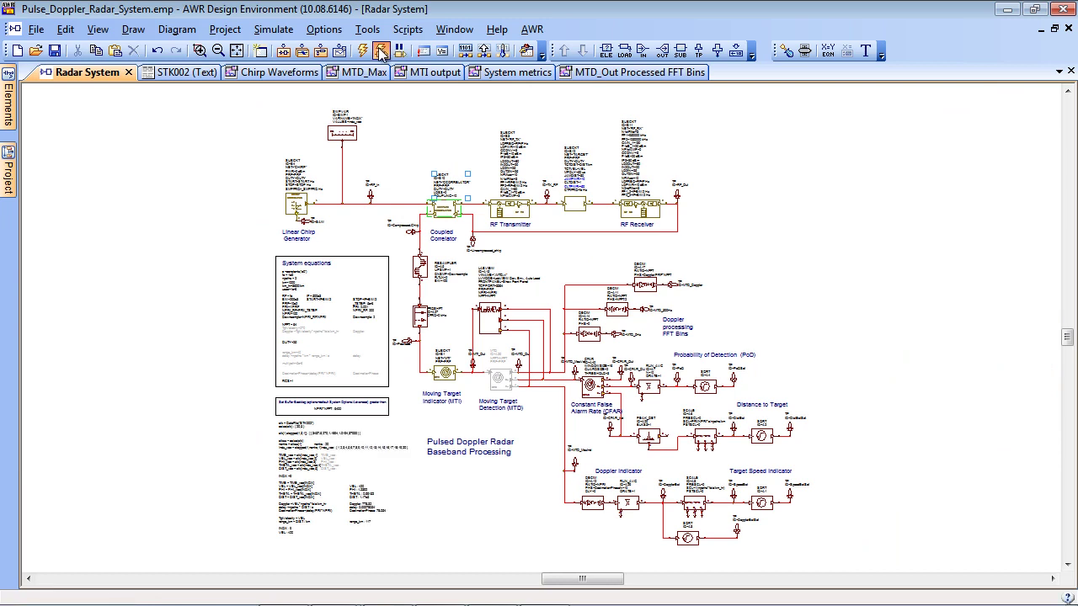
# Tile all windows vertically and run the co-simulation with F8, moving the progress dialog off the MTI plot
pyautogui.click(382, 52)
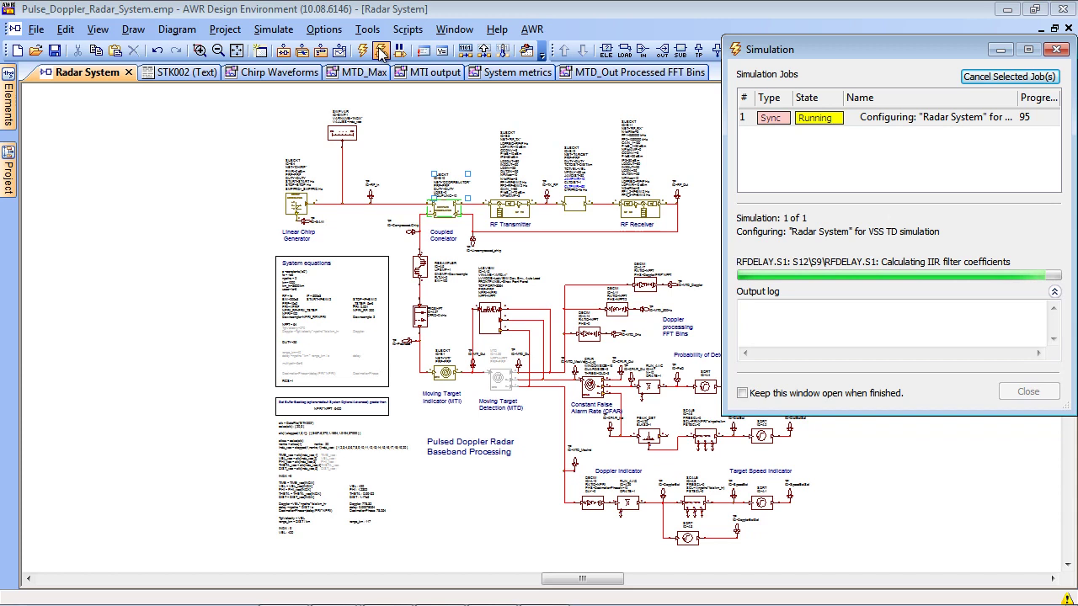
pyautogui.click(466, 31)
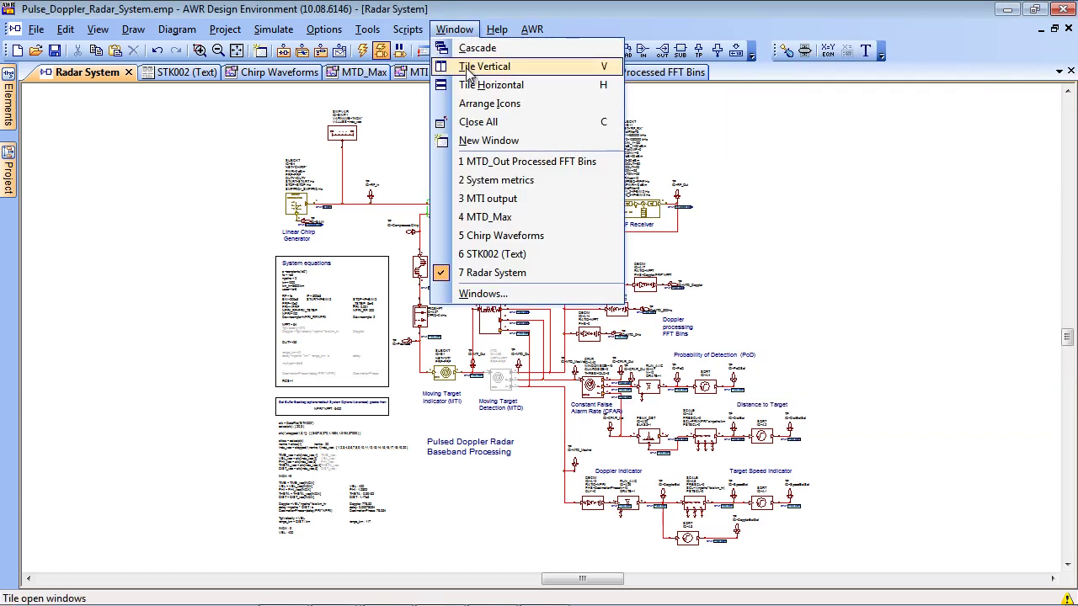
pyautogui.click(468, 72)
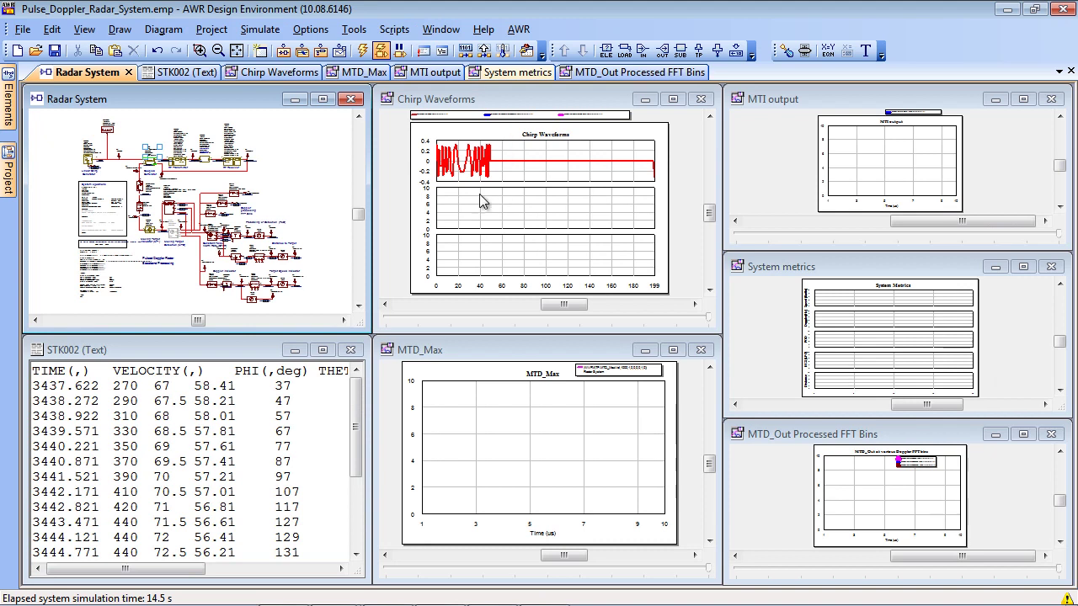
pyautogui.press('F8')
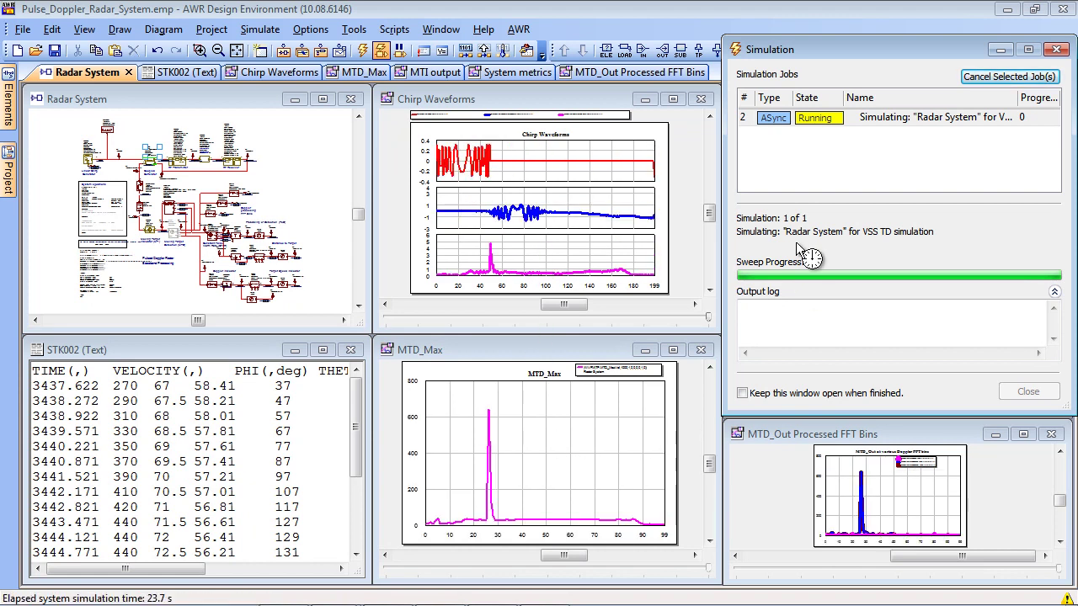
pyautogui.moveTo(819, 48); pyautogui.dragTo(905, 243)
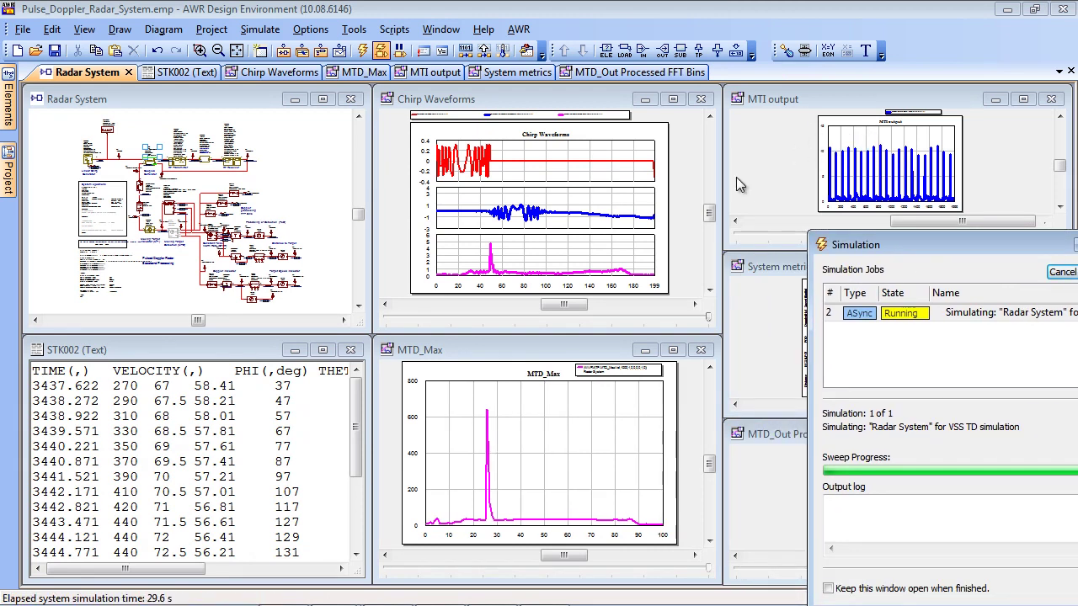
pyautogui.moveTo(518, 599)
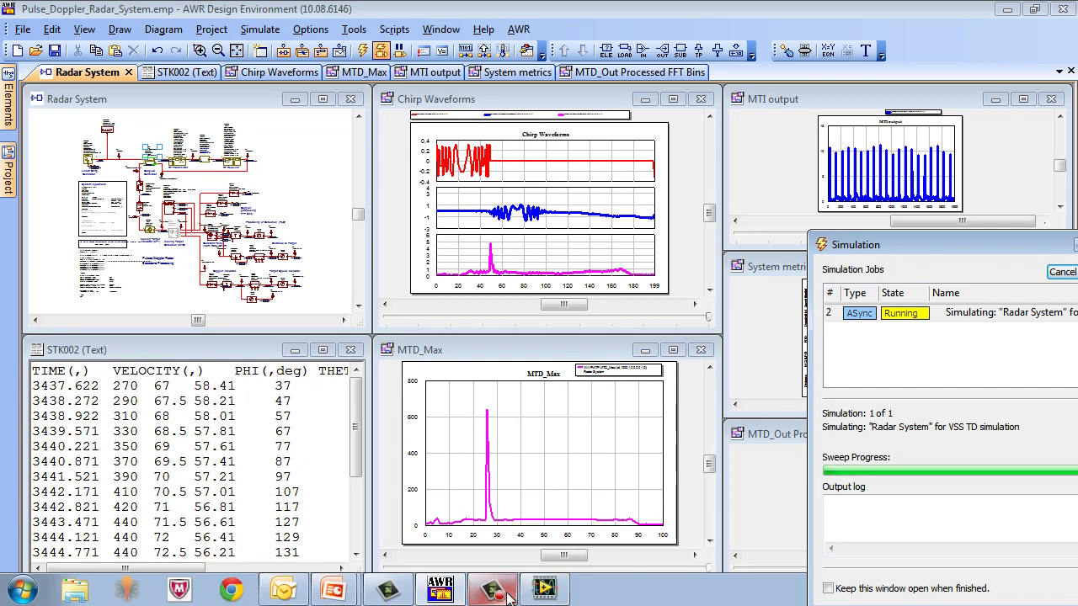
# Bring the MTD.vi front panel into full view and open its 3D Graph in a Render Window
pyautogui.click(542, 591)
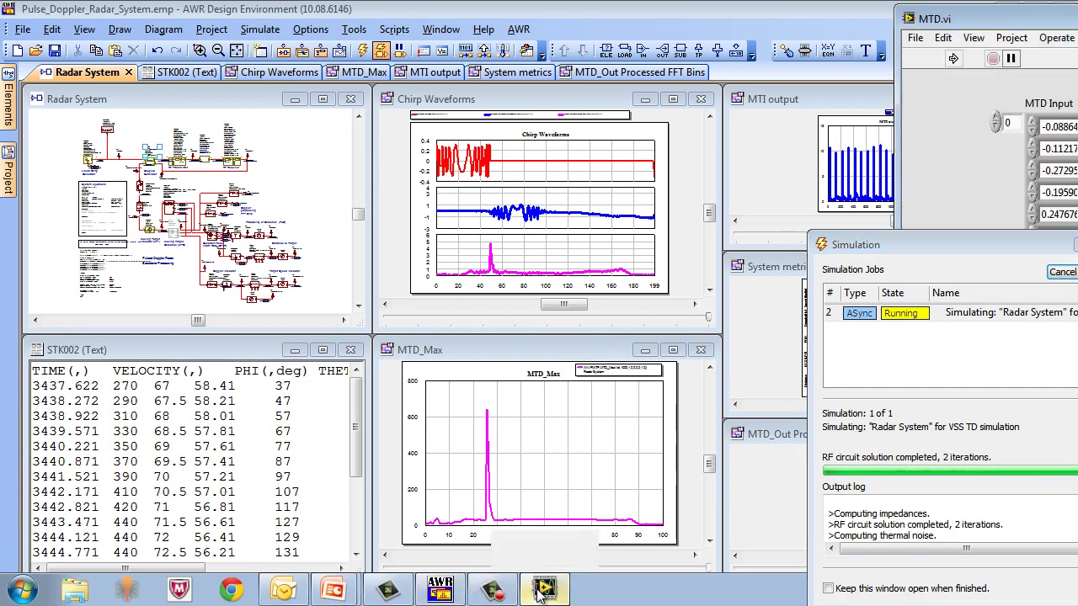
pyautogui.moveTo(963, 18); pyautogui.dragTo(225, 38)
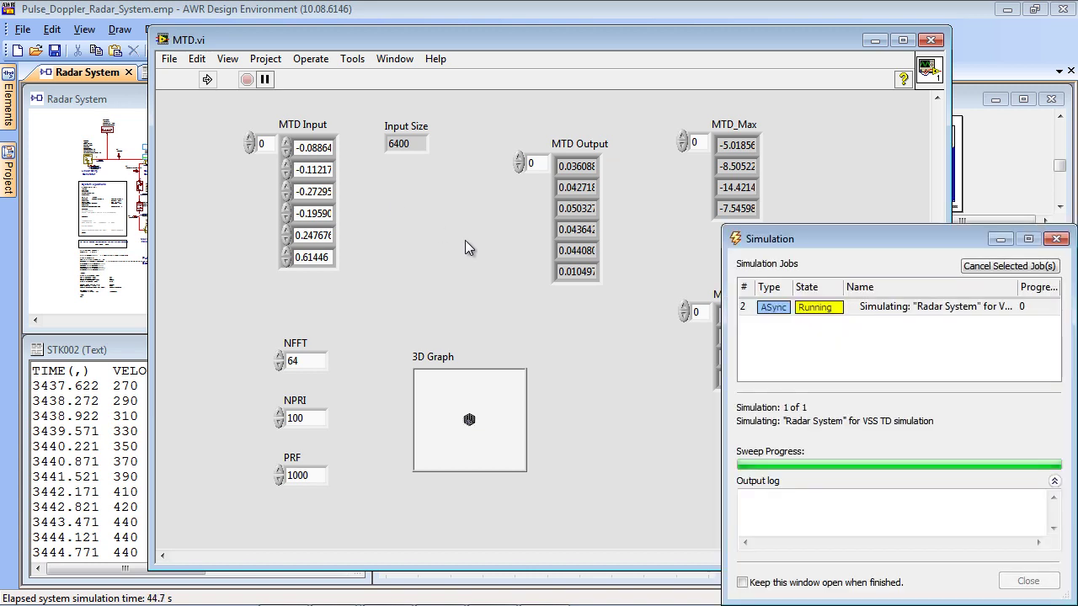
pyautogui.rightClick(468, 420)
pyautogui.click(493, 443)
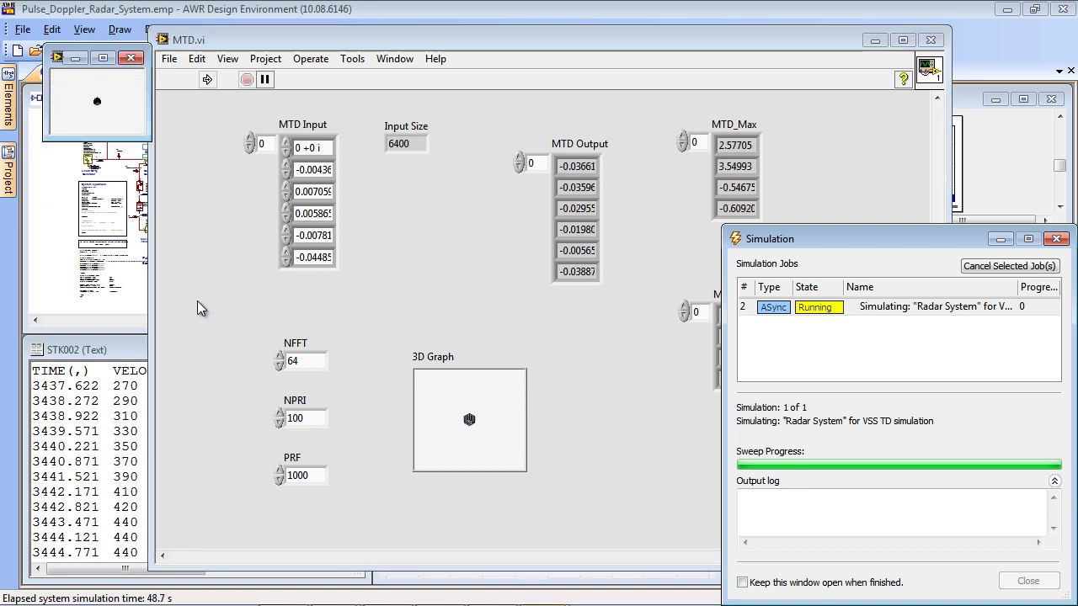
# Enlarge the render window, then tilt and zoom the range-Doppler surface to an isometric view
pyautogui.moveTo(160, 149); pyautogui.dragTo(697, 579)
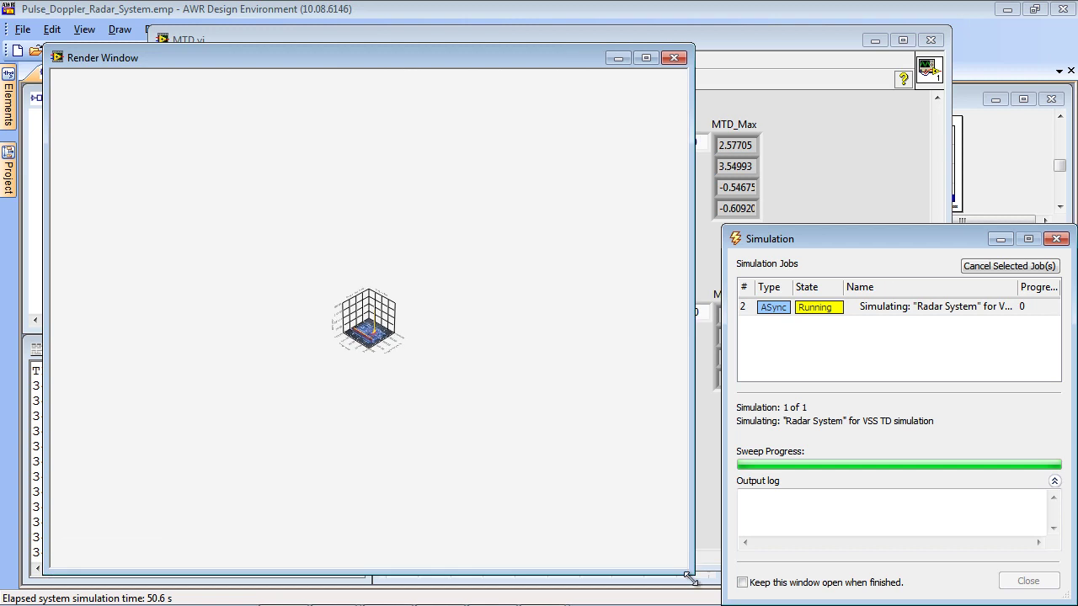
pyautogui.moveTo(382, 330); pyautogui.dragTo(388, 168)
pyautogui.scroll(4, 409, 421)
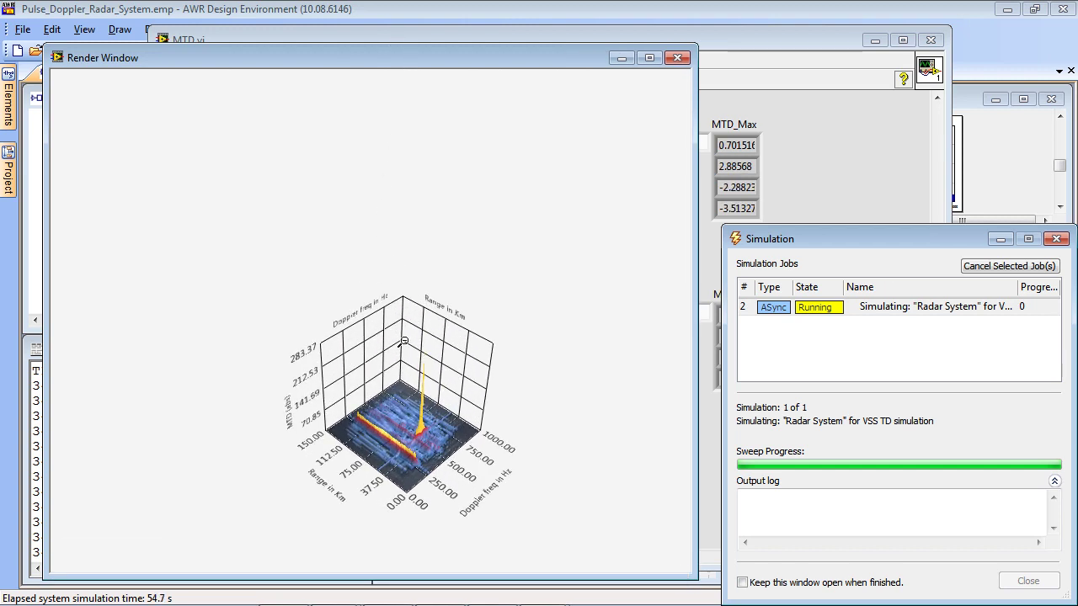
pyautogui.moveTo(408, 456); pyautogui.dragTo(393, 298)
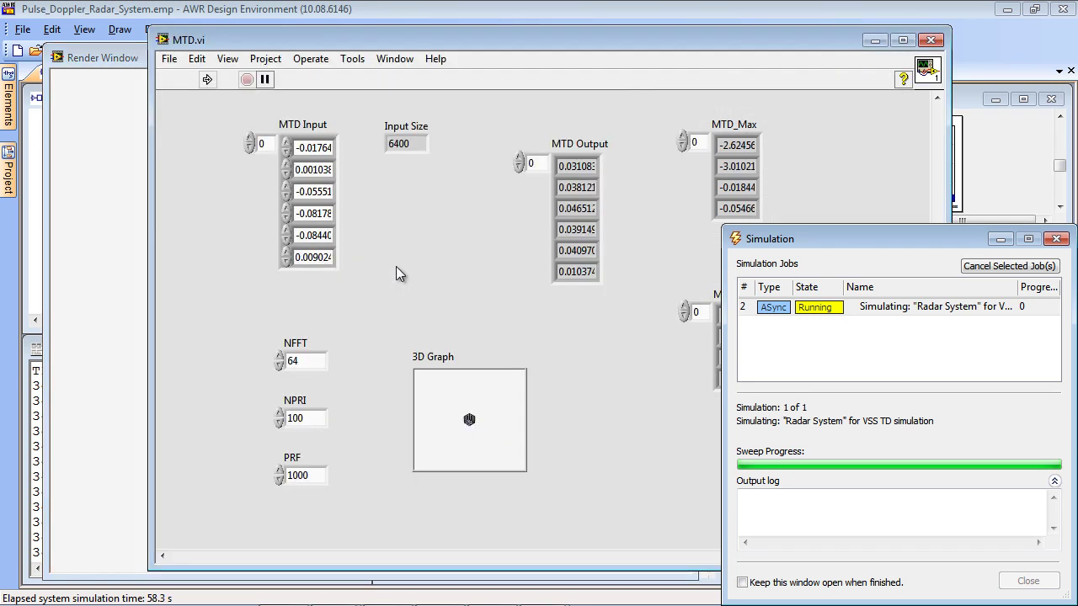
# Move the MTD.vi panel aside and orbit the range-Doppler plot to side and oblique views
pyautogui.moveTo(216, 43); pyautogui.dragTo(465, 86)
pyautogui.moveTo(648, 98); pyautogui.dragTo(1016, 114)
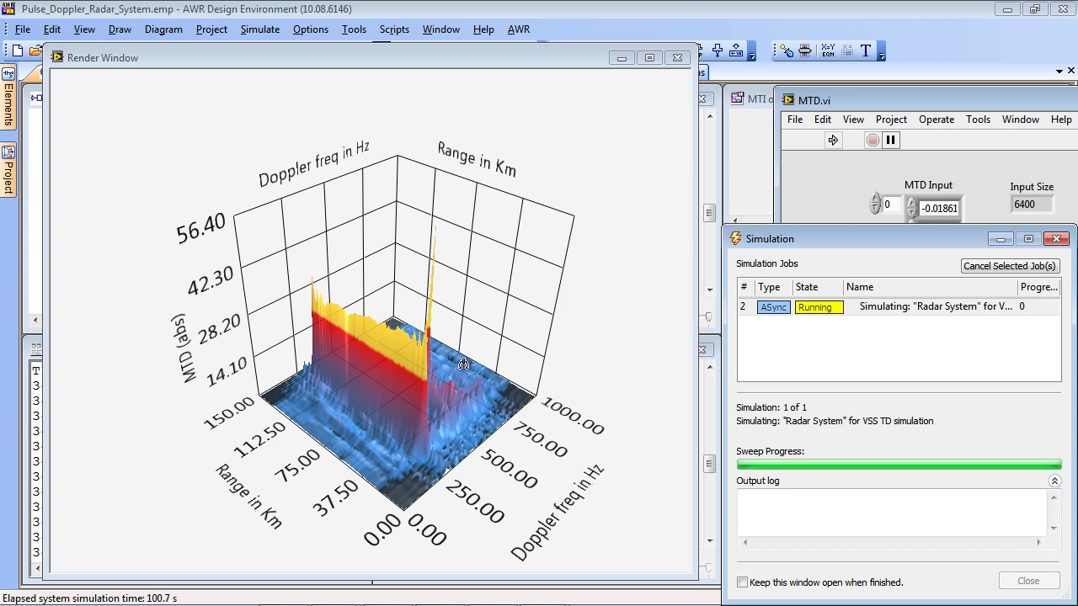
pyautogui.moveTo(463, 364); pyautogui.dragTo(361, 314)
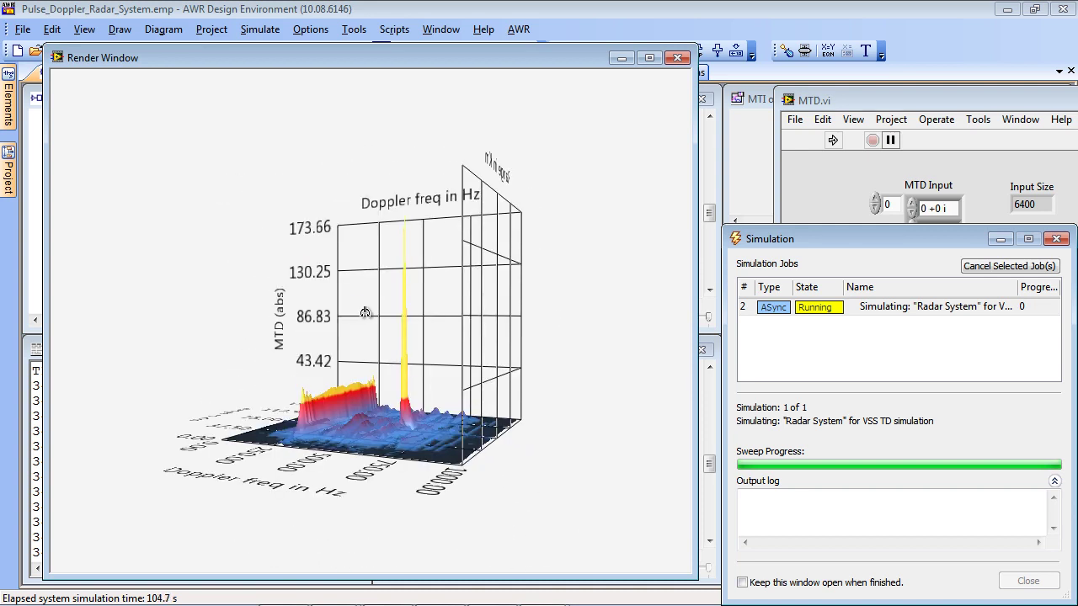
pyautogui.moveTo(364, 312); pyautogui.dragTo(463, 358)
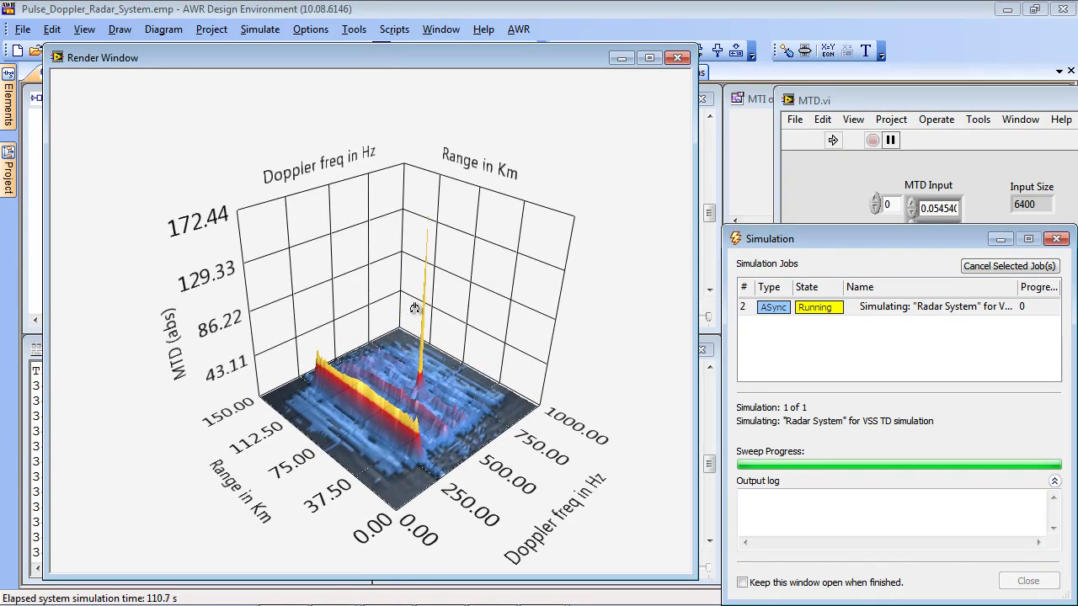